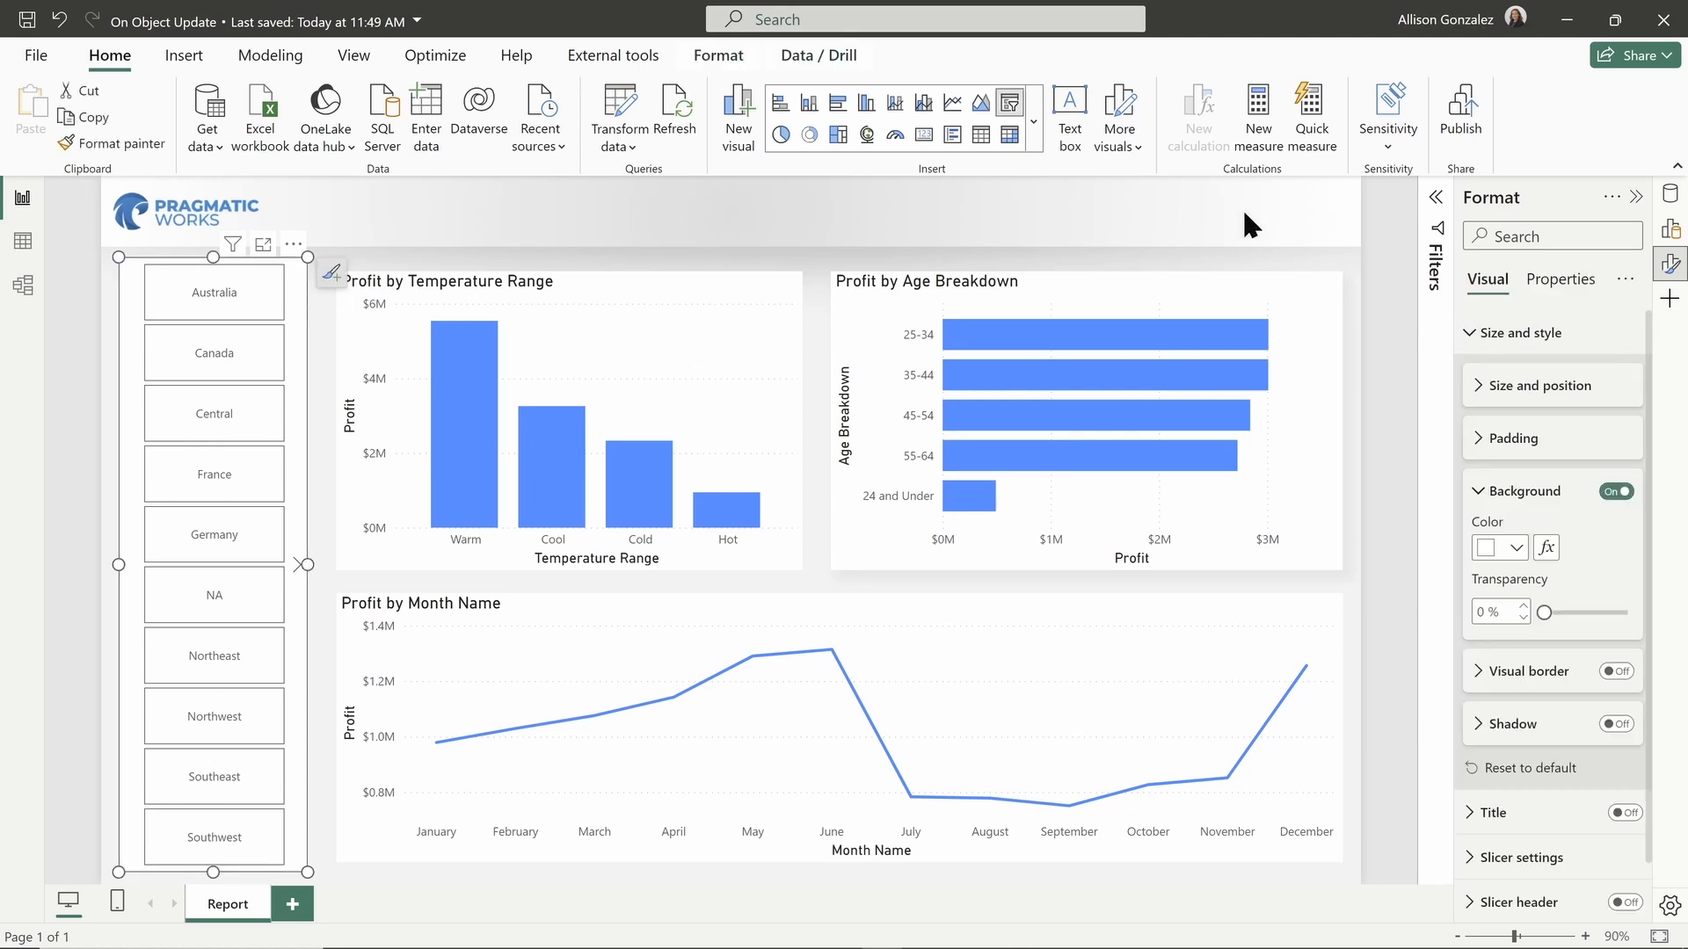
# Compare the format options offered for the temperature range column chart and the monthly profit line chart by selecting each separately.
pyautogui.click(1463, 332)
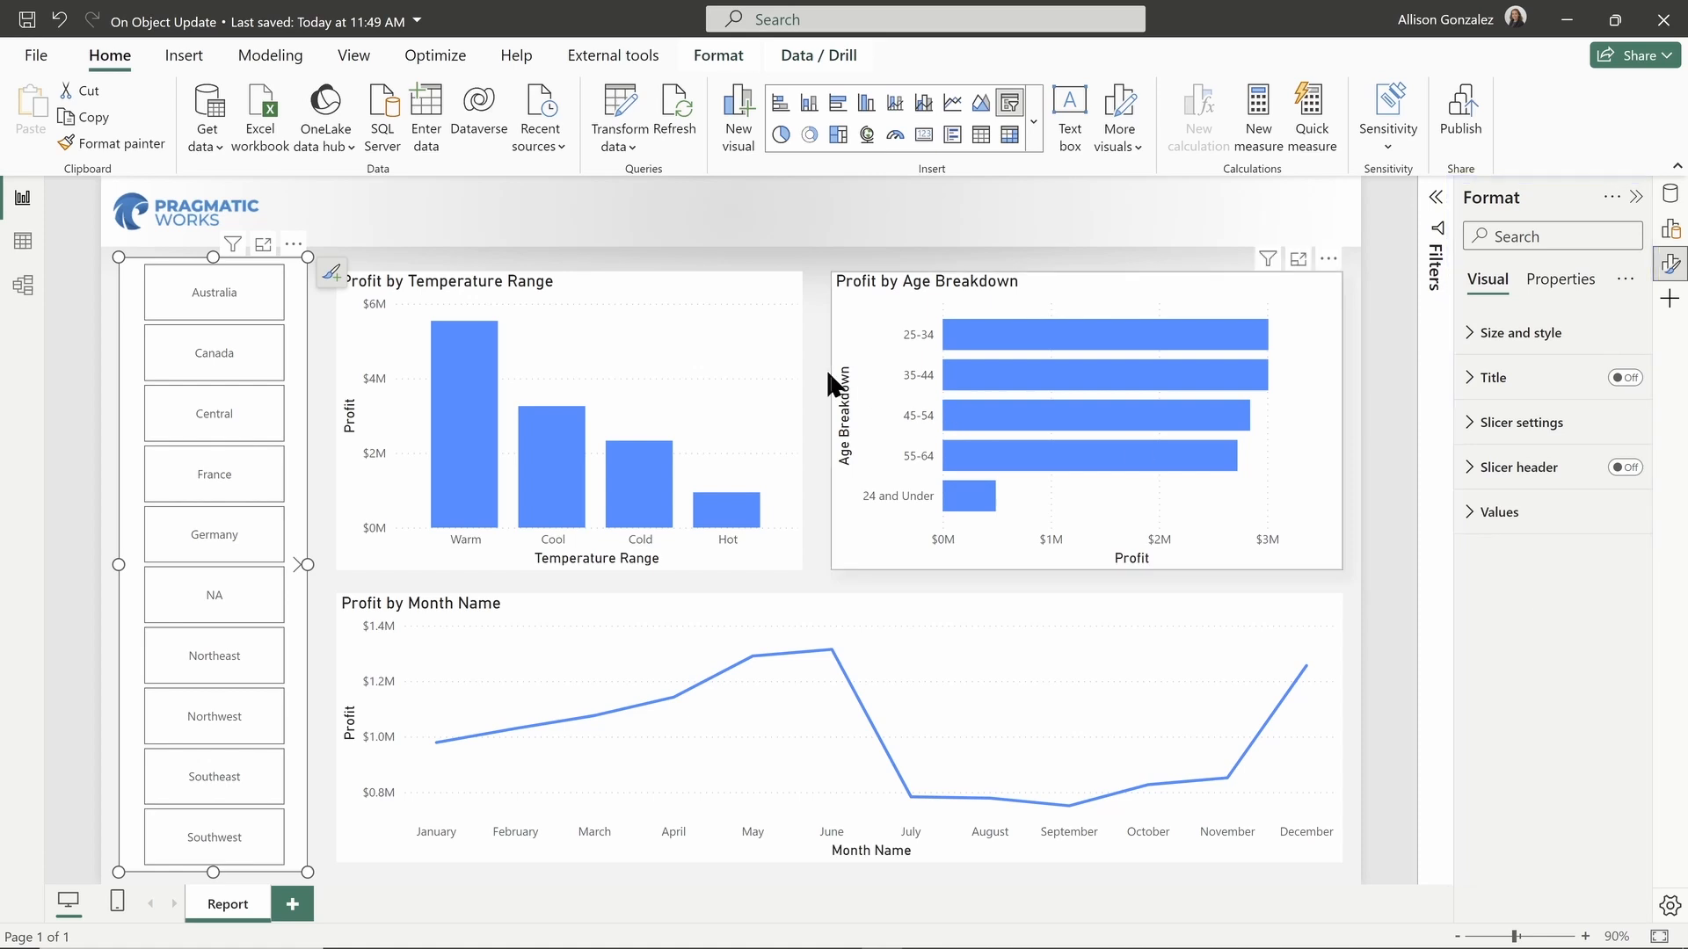
pyautogui.click(790, 357)
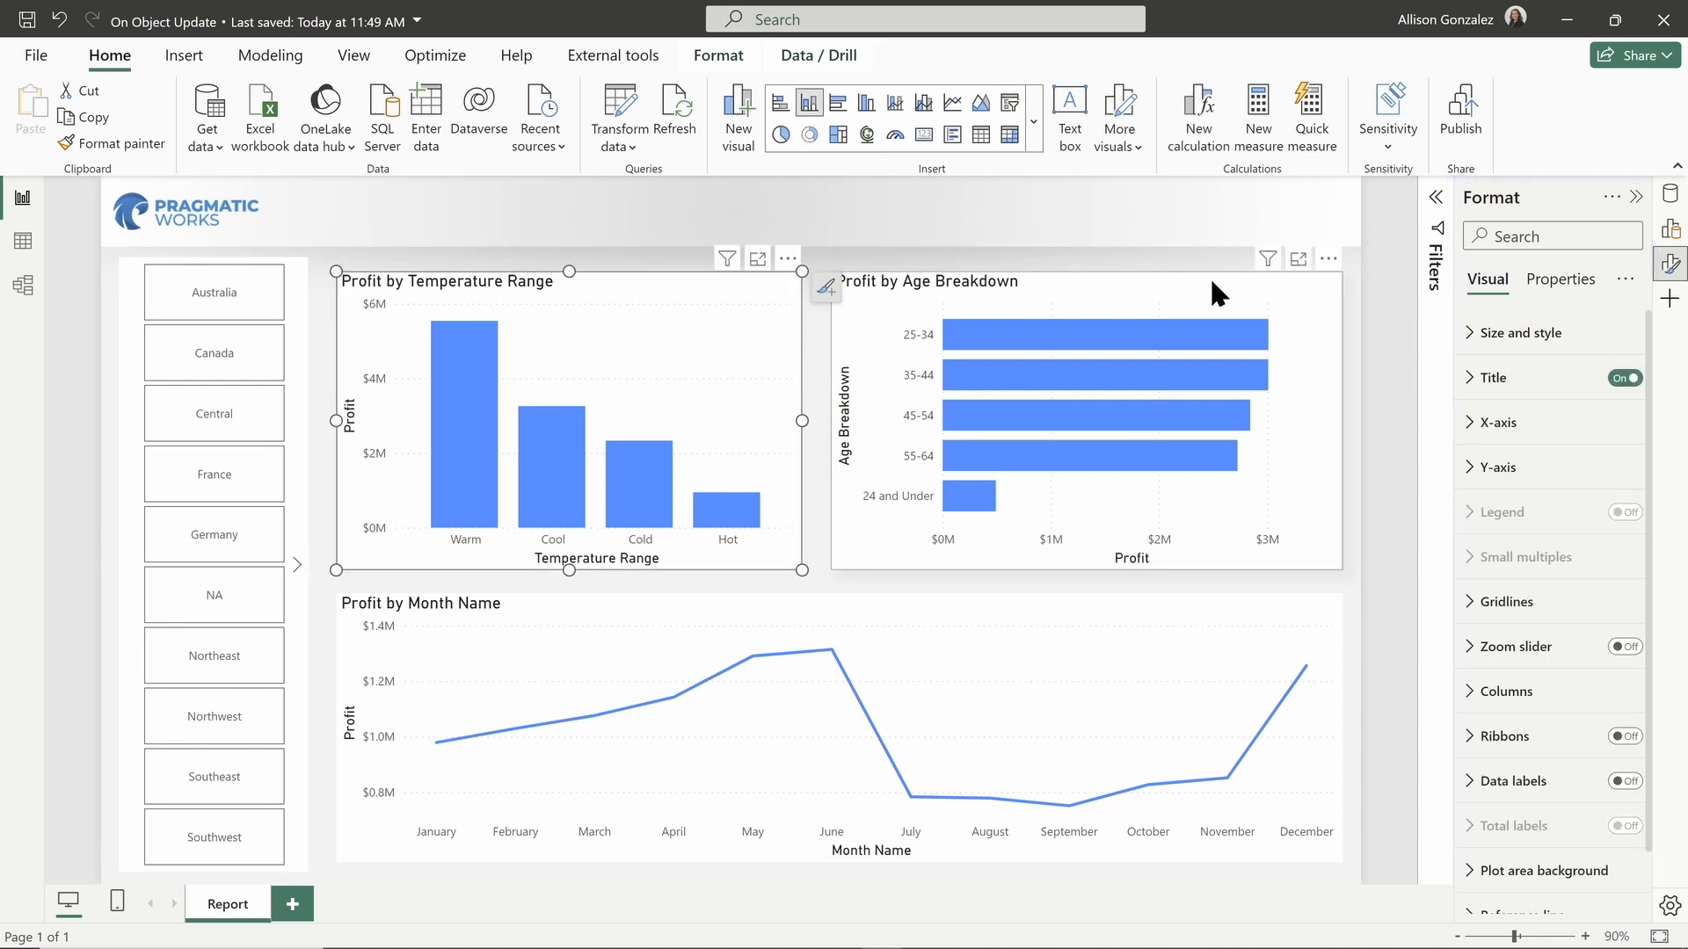
pyautogui.click(1269, 605)
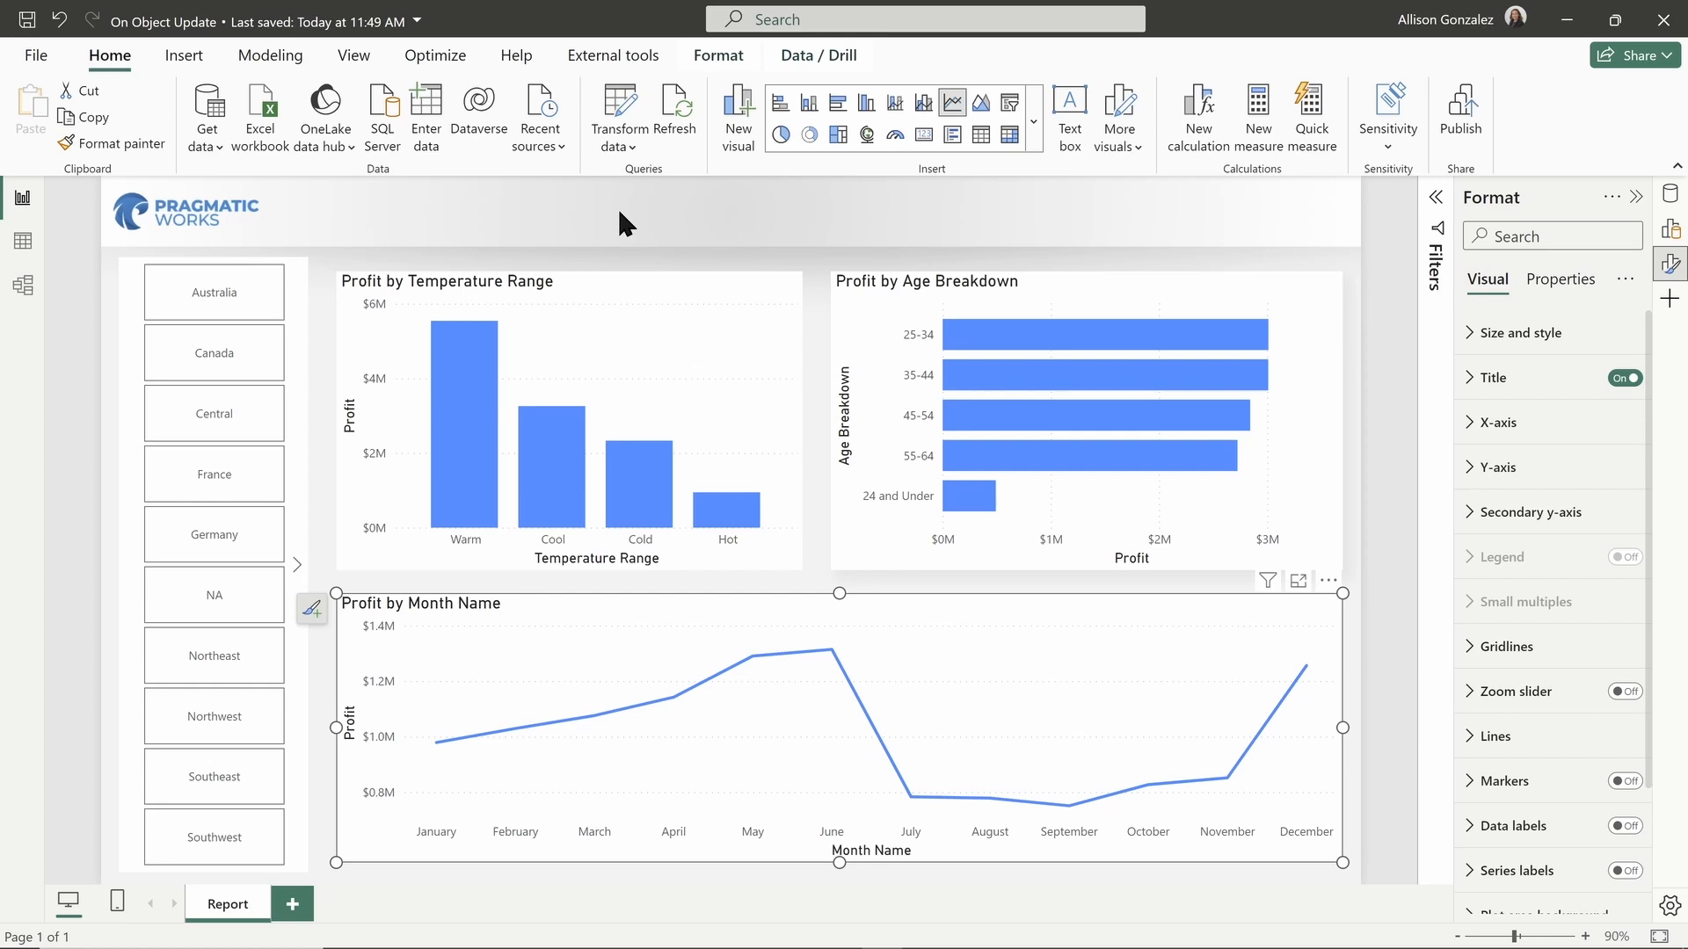
# Select the region slicer and all three profit charts together for shared formatting.
pyautogui.click(291, 269)
pyautogui.keyDown('ctrl'); pyautogui.click(738, 288); pyautogui.keyUp('ctrl')
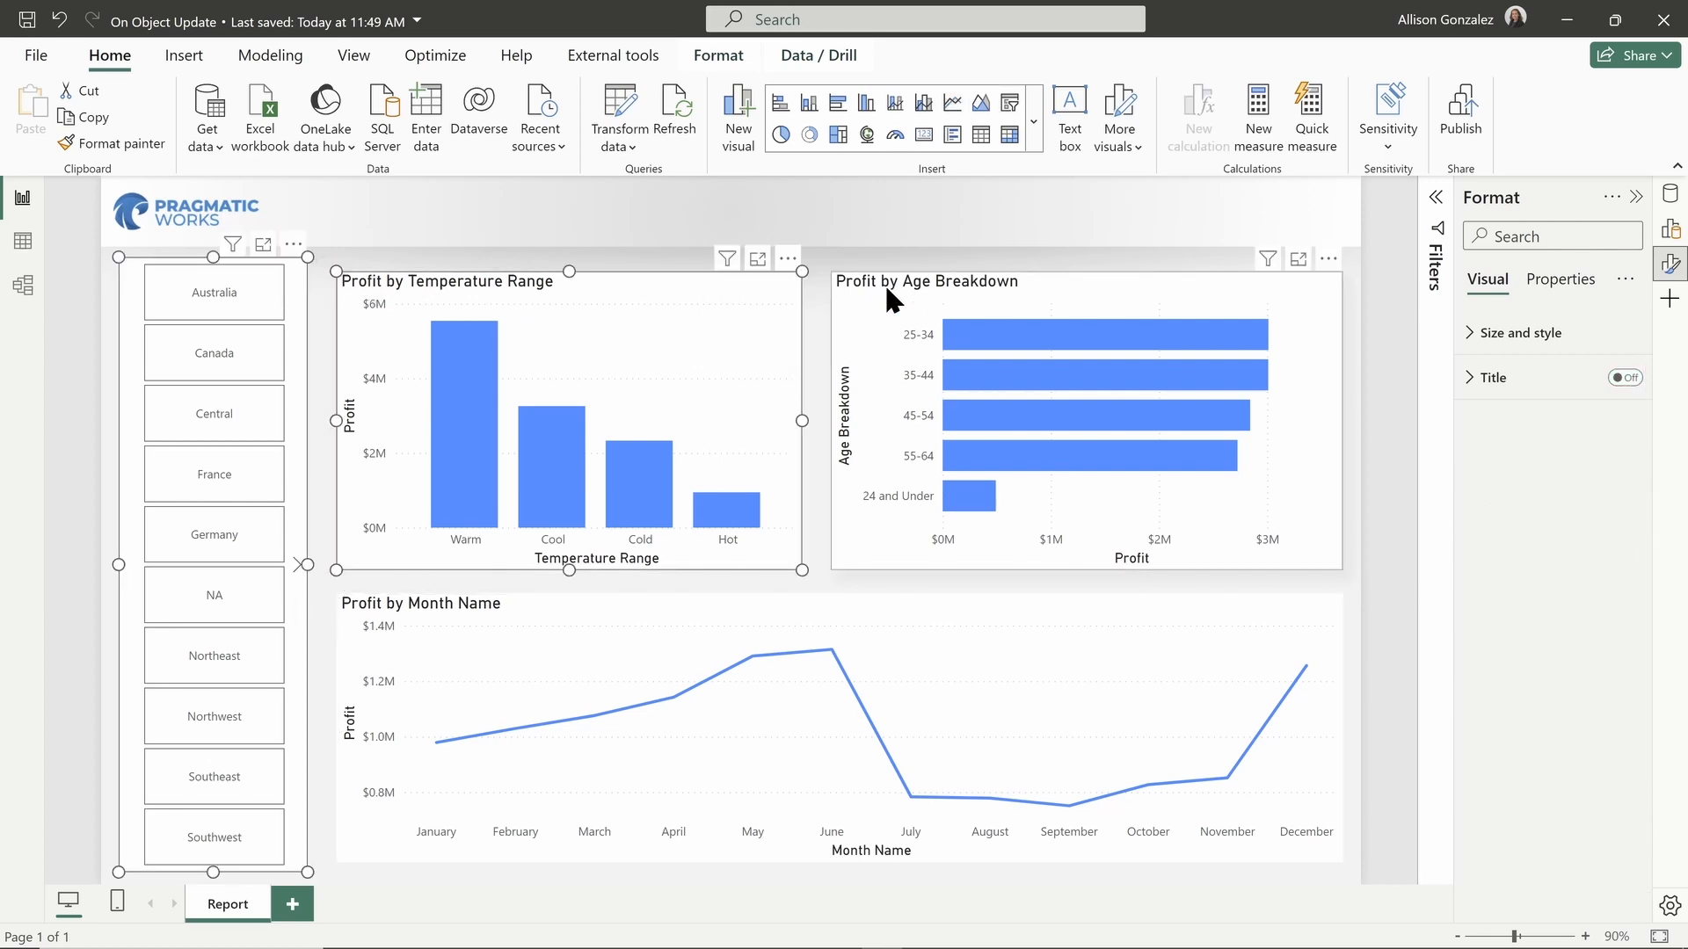
pyautogui.keyDown('ctrl'); pyautogui.click(885, 283); pyautogui.keyUp('ctrl')
pyautogui.keyDown('ctrl'); pyautogui.click(958, 596); pyautogui.keyUp('ctrl')
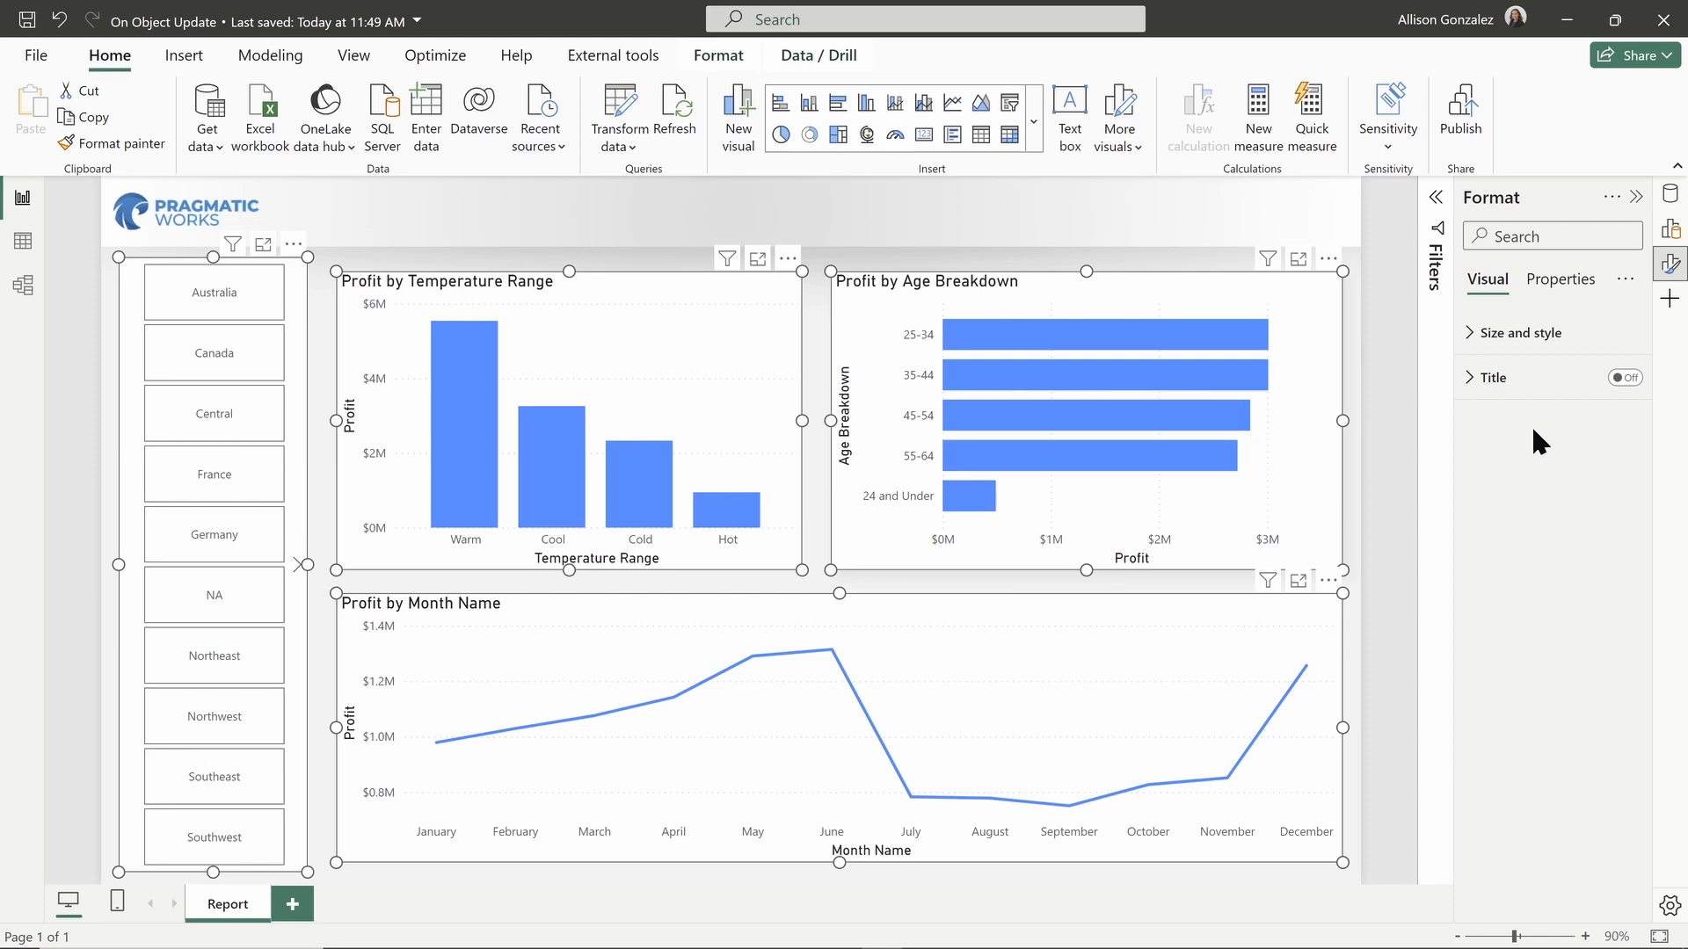
# Examine the size, position and padding settings shared by the four selected visuals.
pyautogui.click(1466, 335)
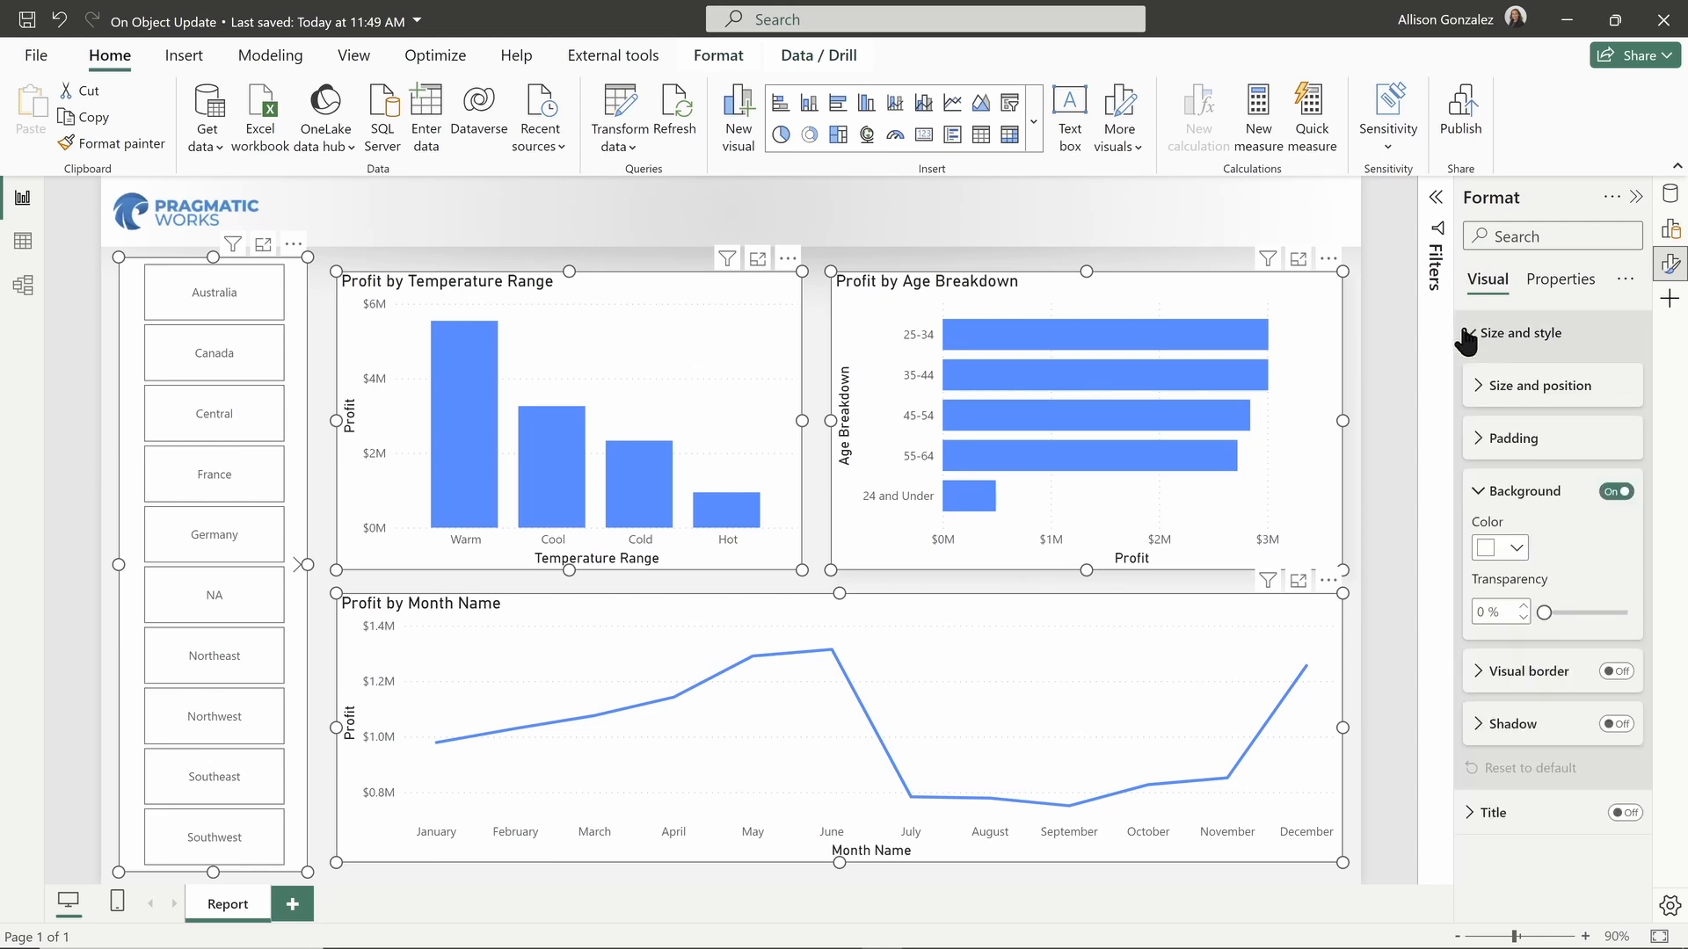
pyautogui.click(1486, 391)
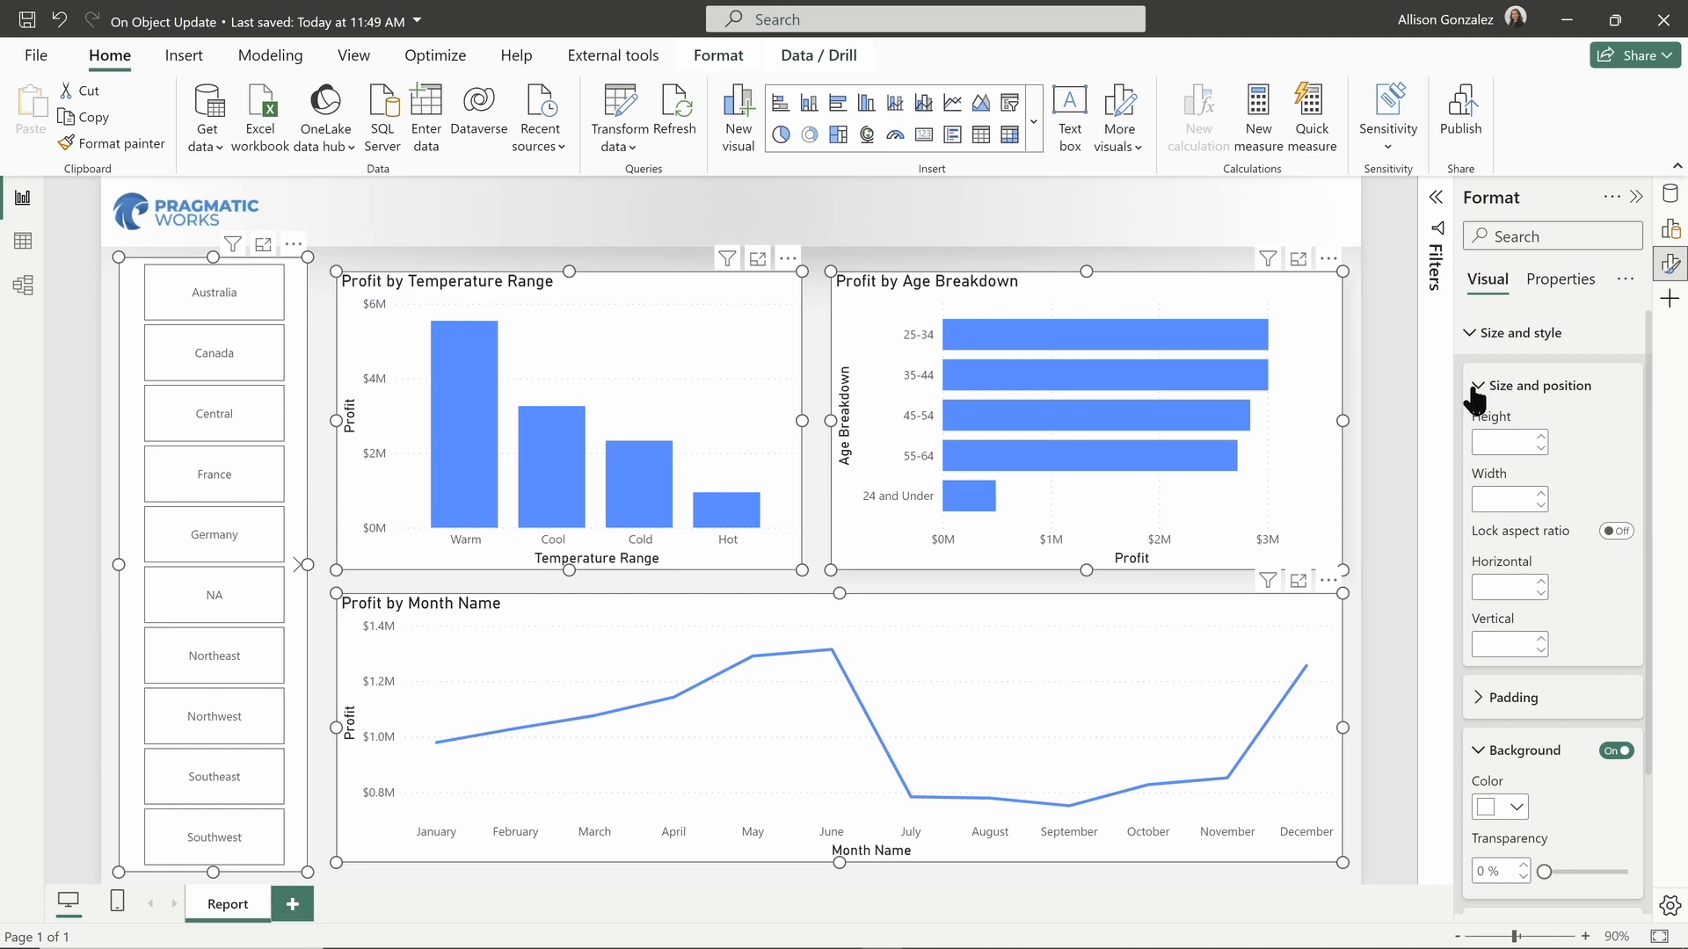
pyautogui.click(1479, 394)
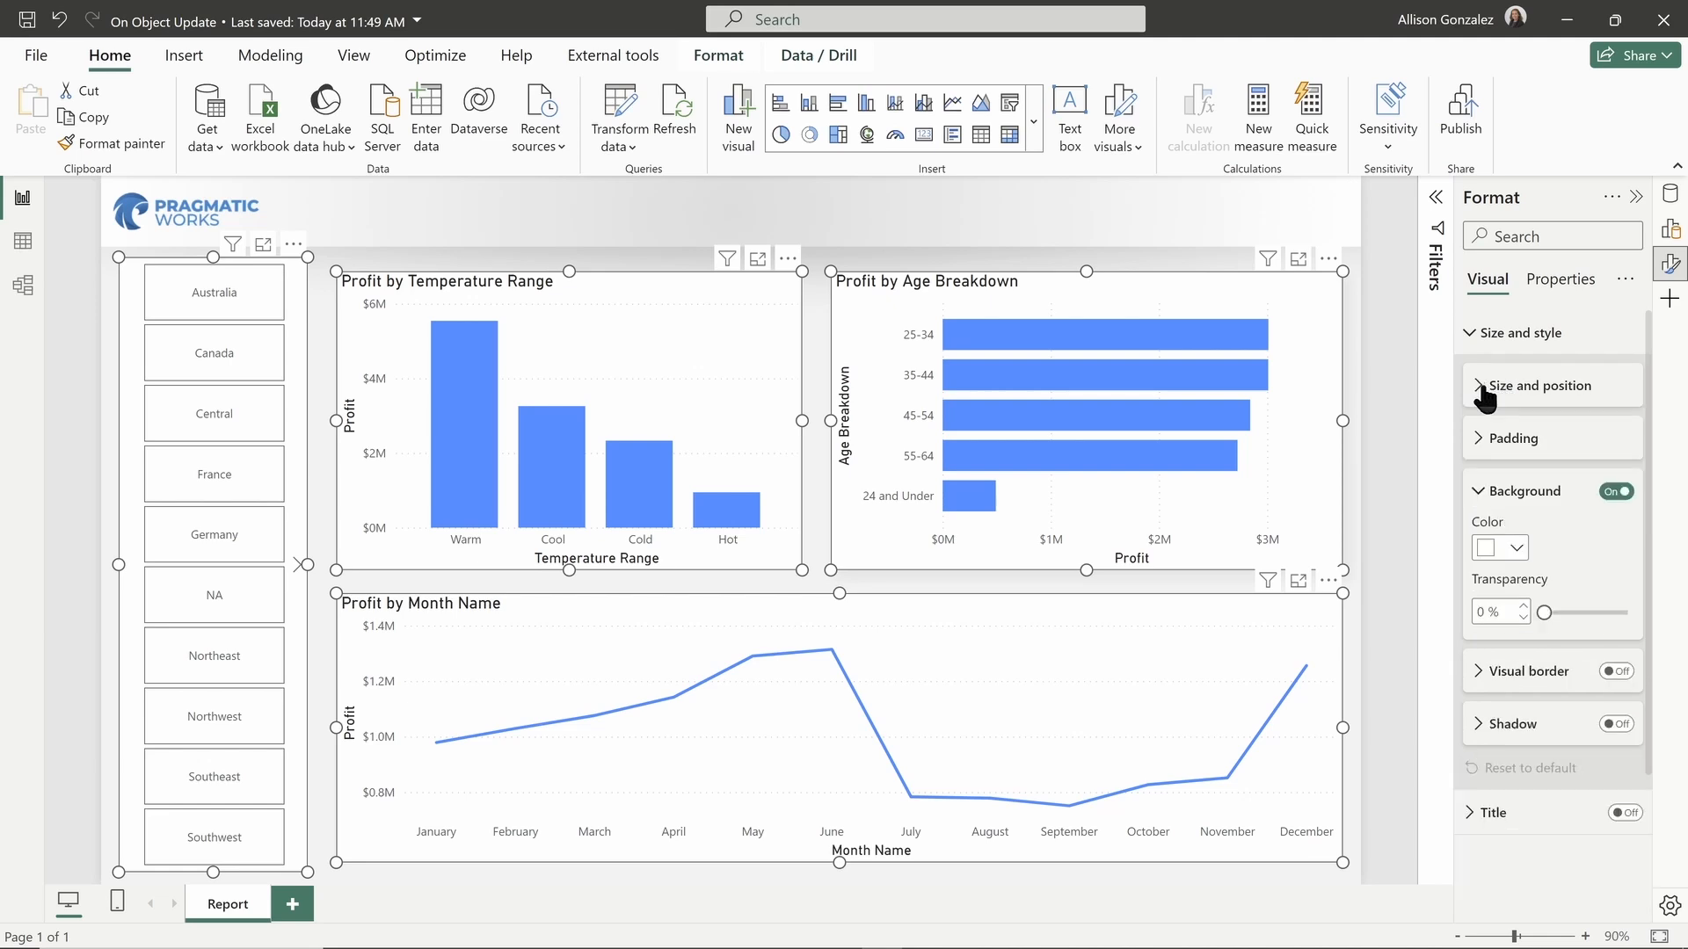
pyautogui.click(1486, 444)
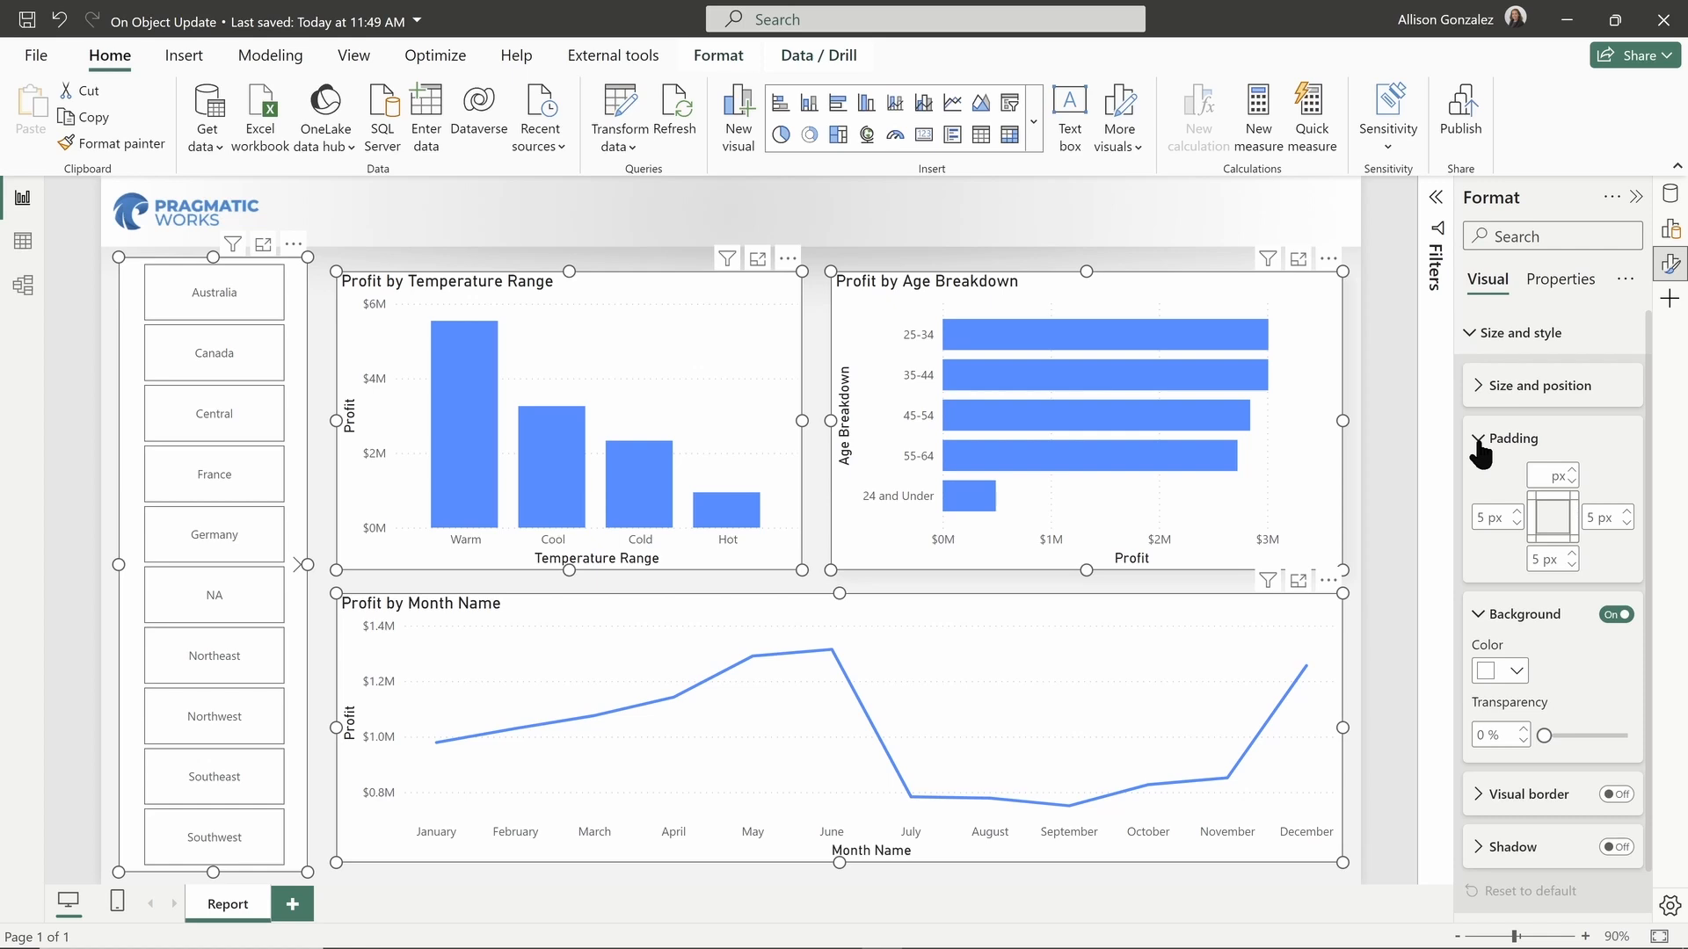
pyautogui.click(1484, 440)
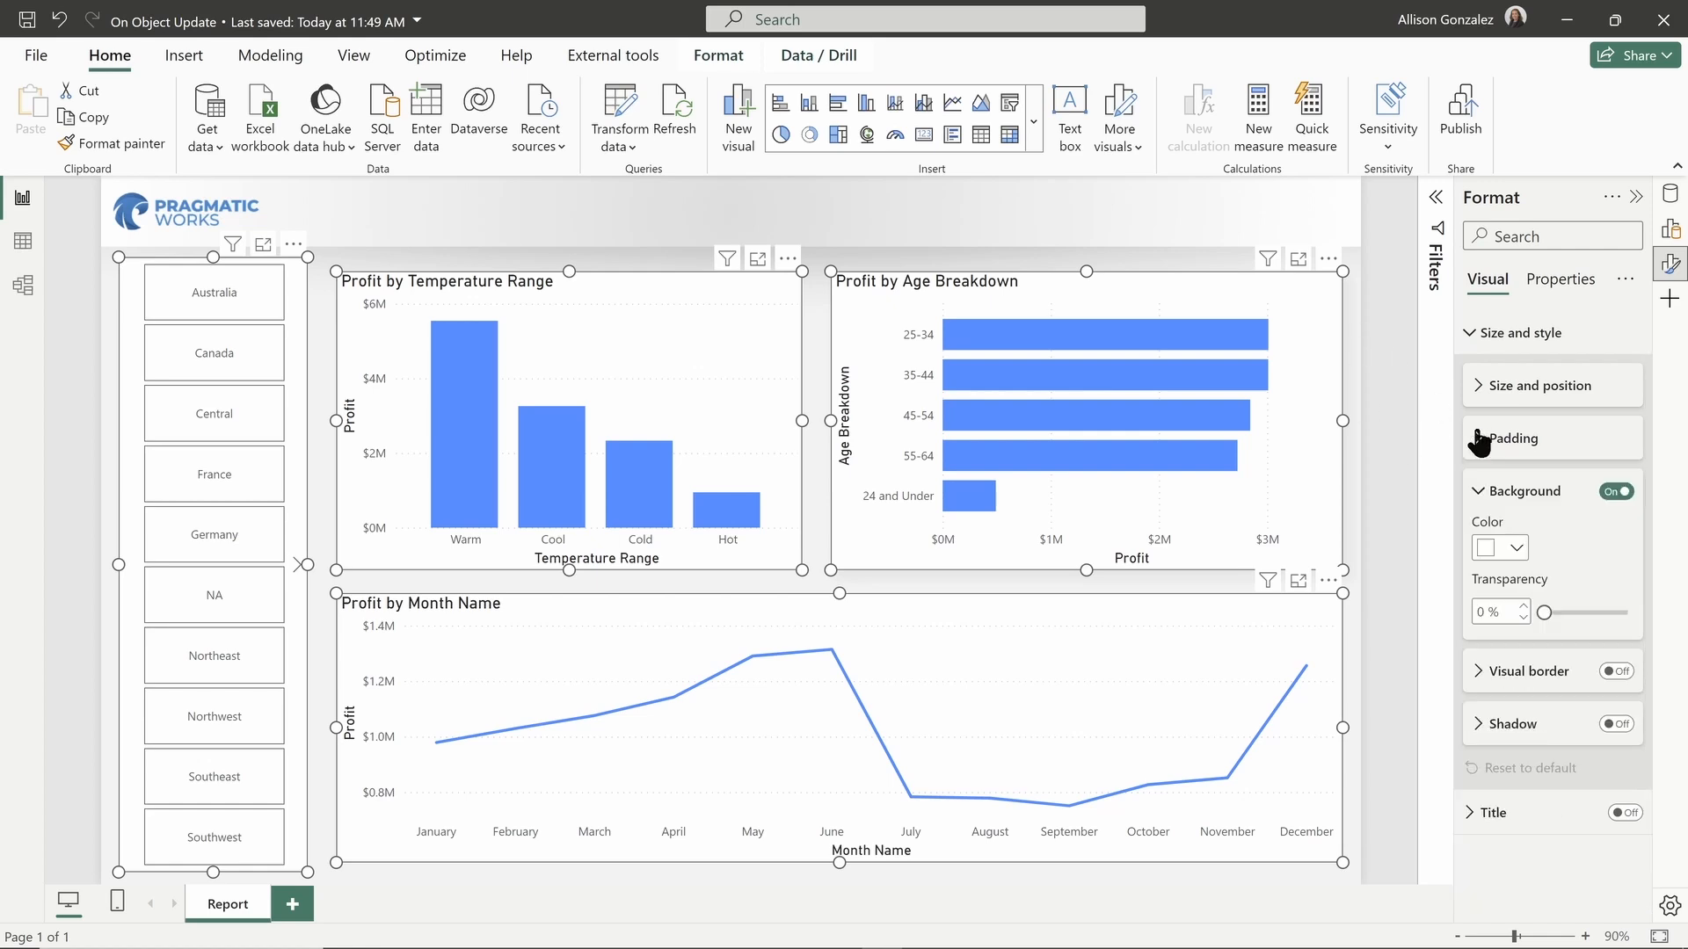
# Set the background color of all four selected visuals to the lightest gray shade of white.
pyautogui.click(1518, 549)
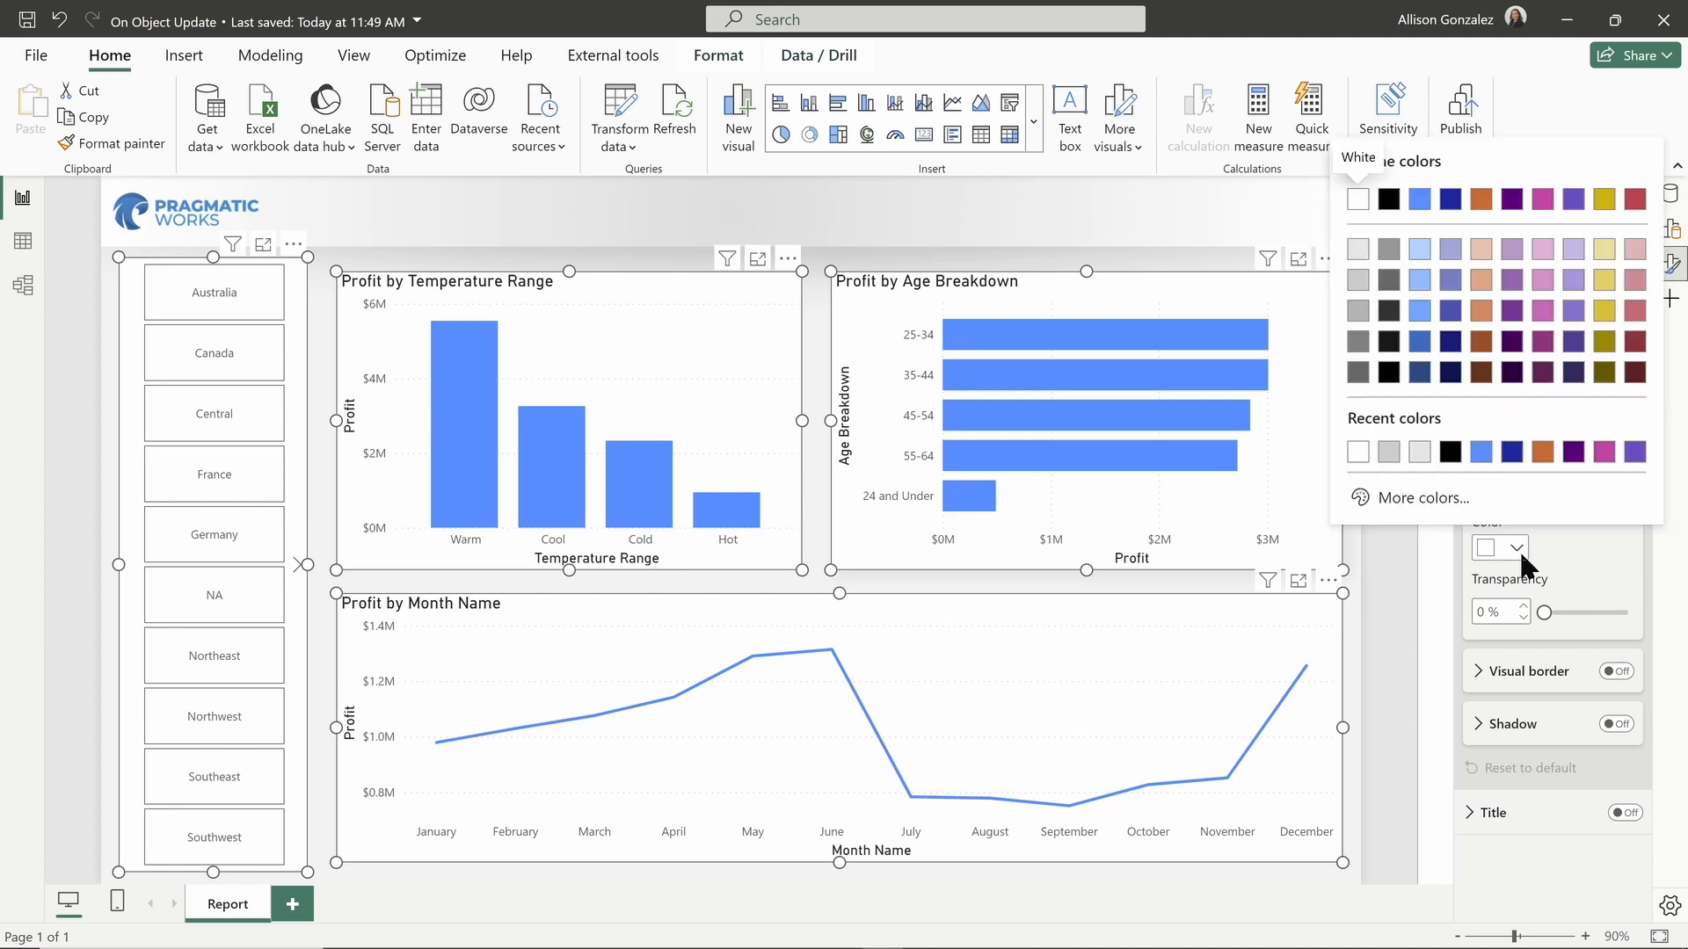
pyautogui.click(1358, 251)
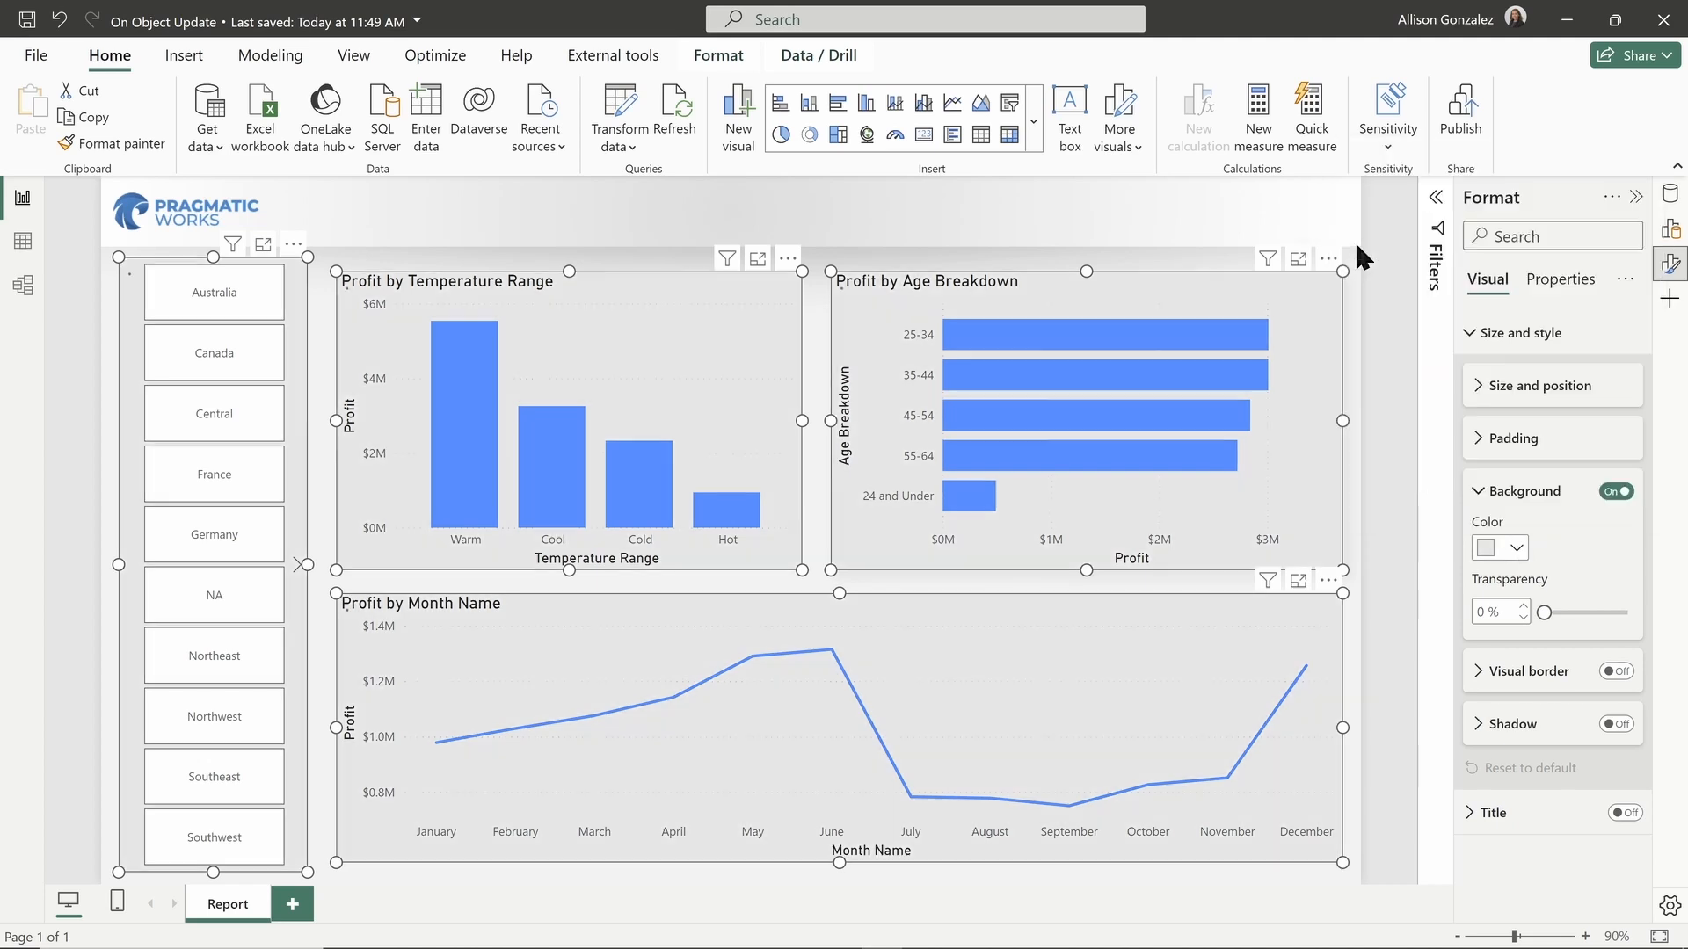
pyautogui.click(1480, 493)
# Turn on the visual border for the slicer and three charts, check its color choices and clear the selection.
pyautogui.click(1480, 552)
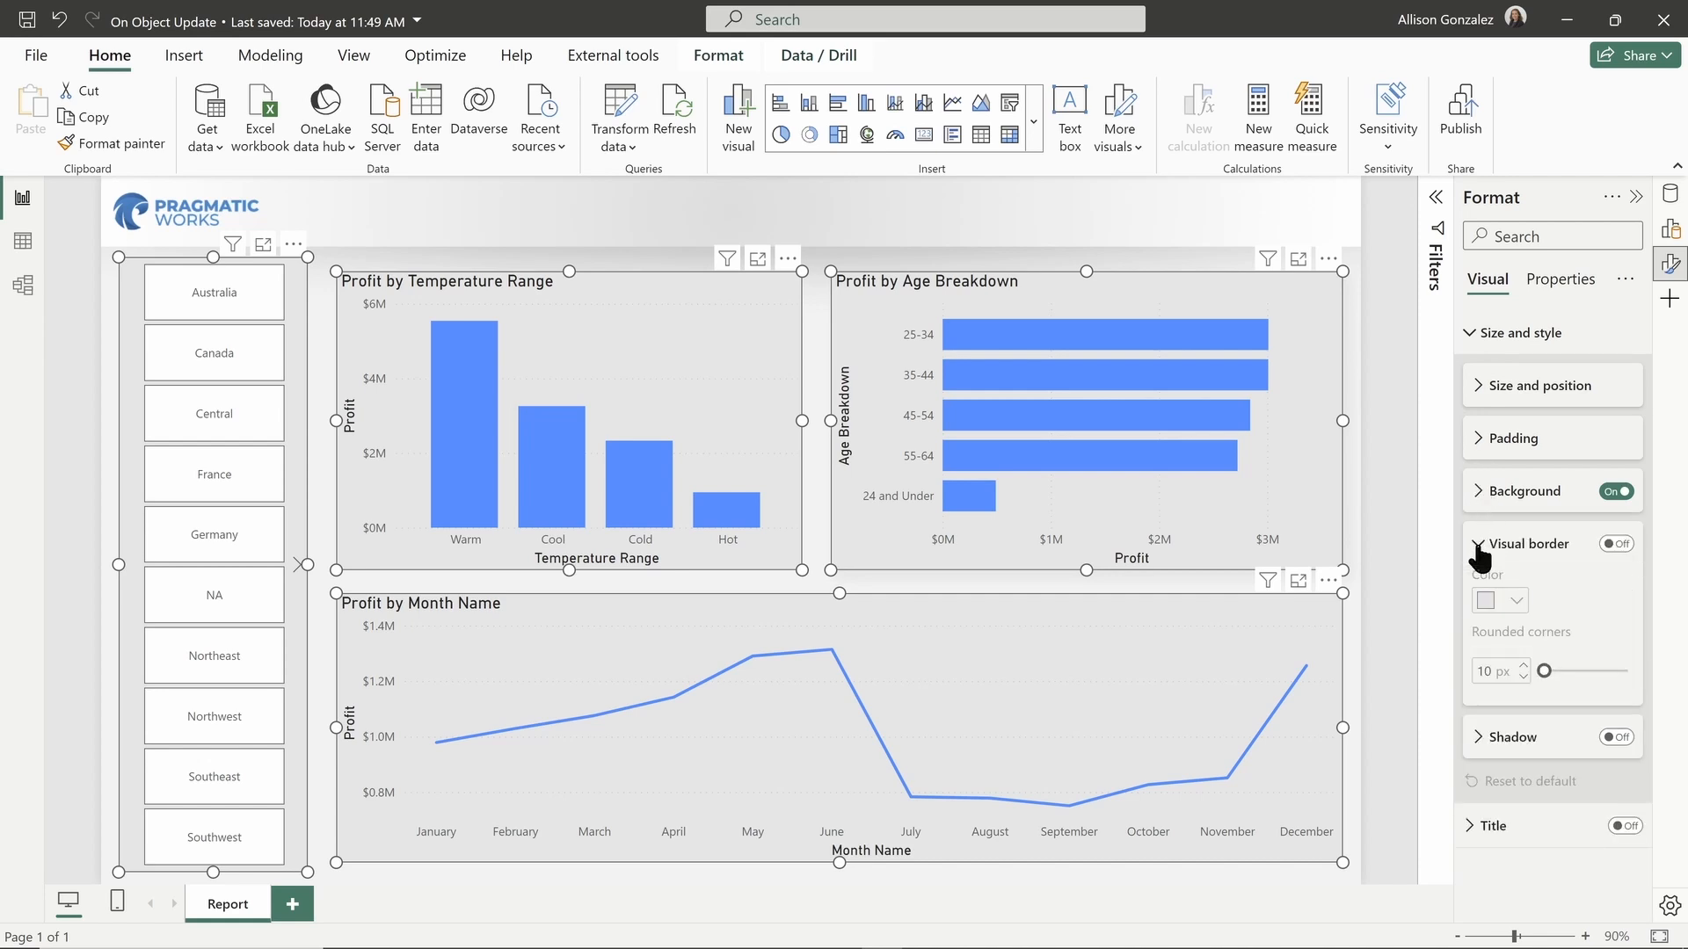
pyautogui.click(1620, 544)
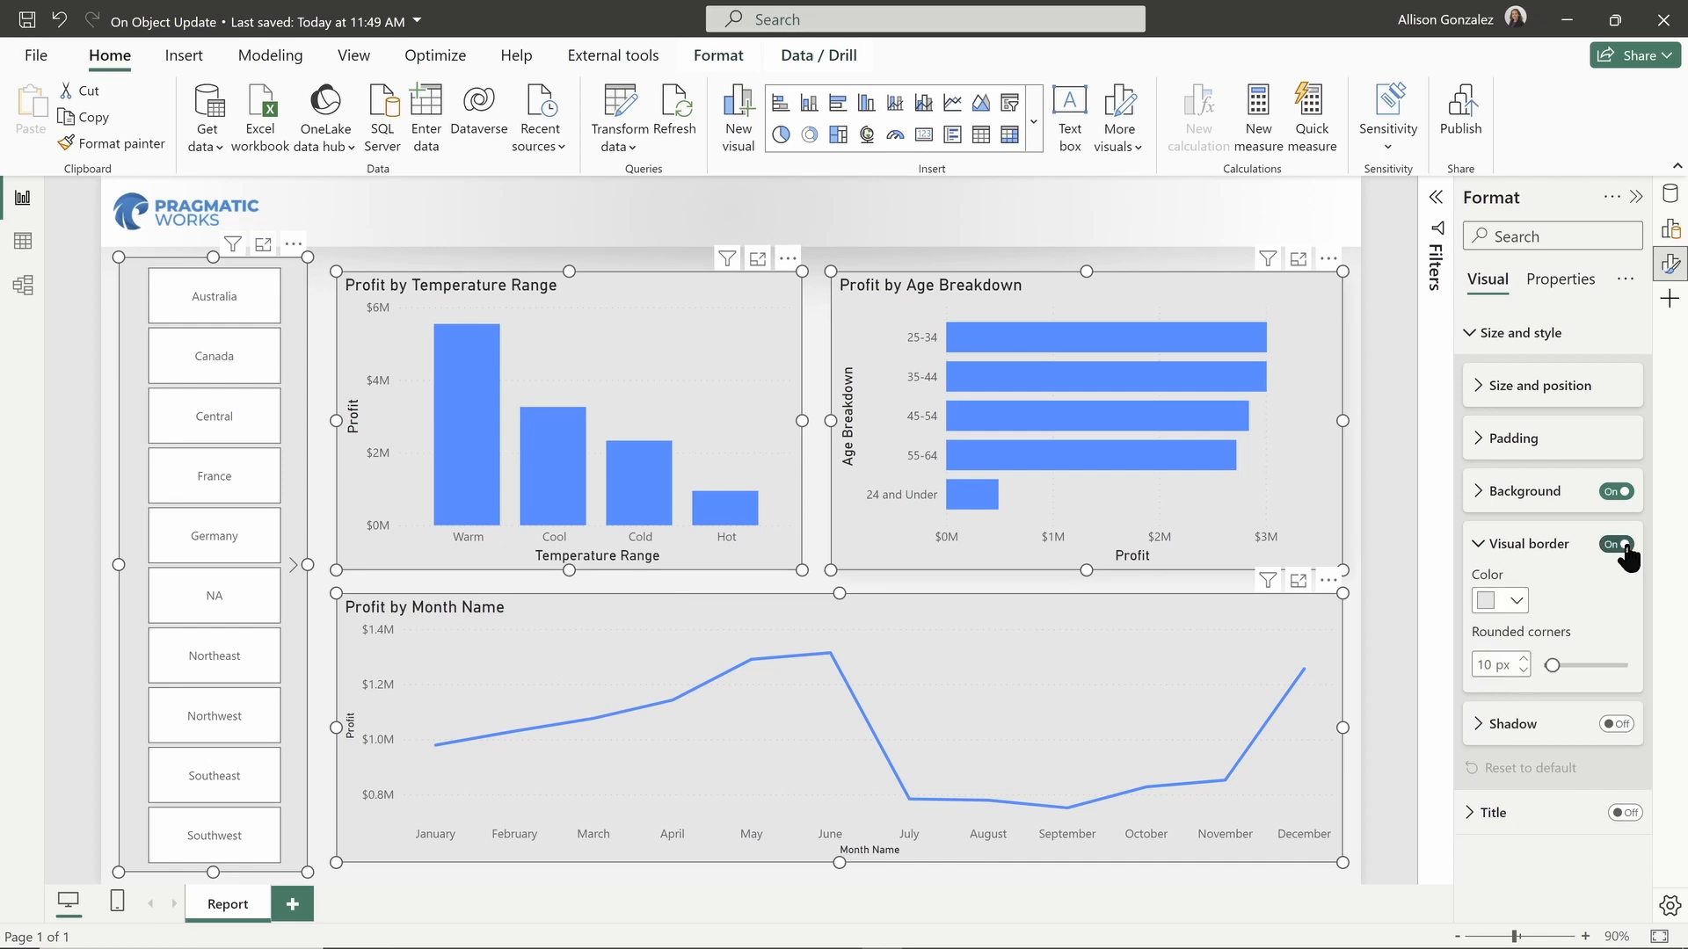
pyautogui.click(1522, 600)
pyautogui.click(1522, 600)
pyautogui.click(1395, 399)
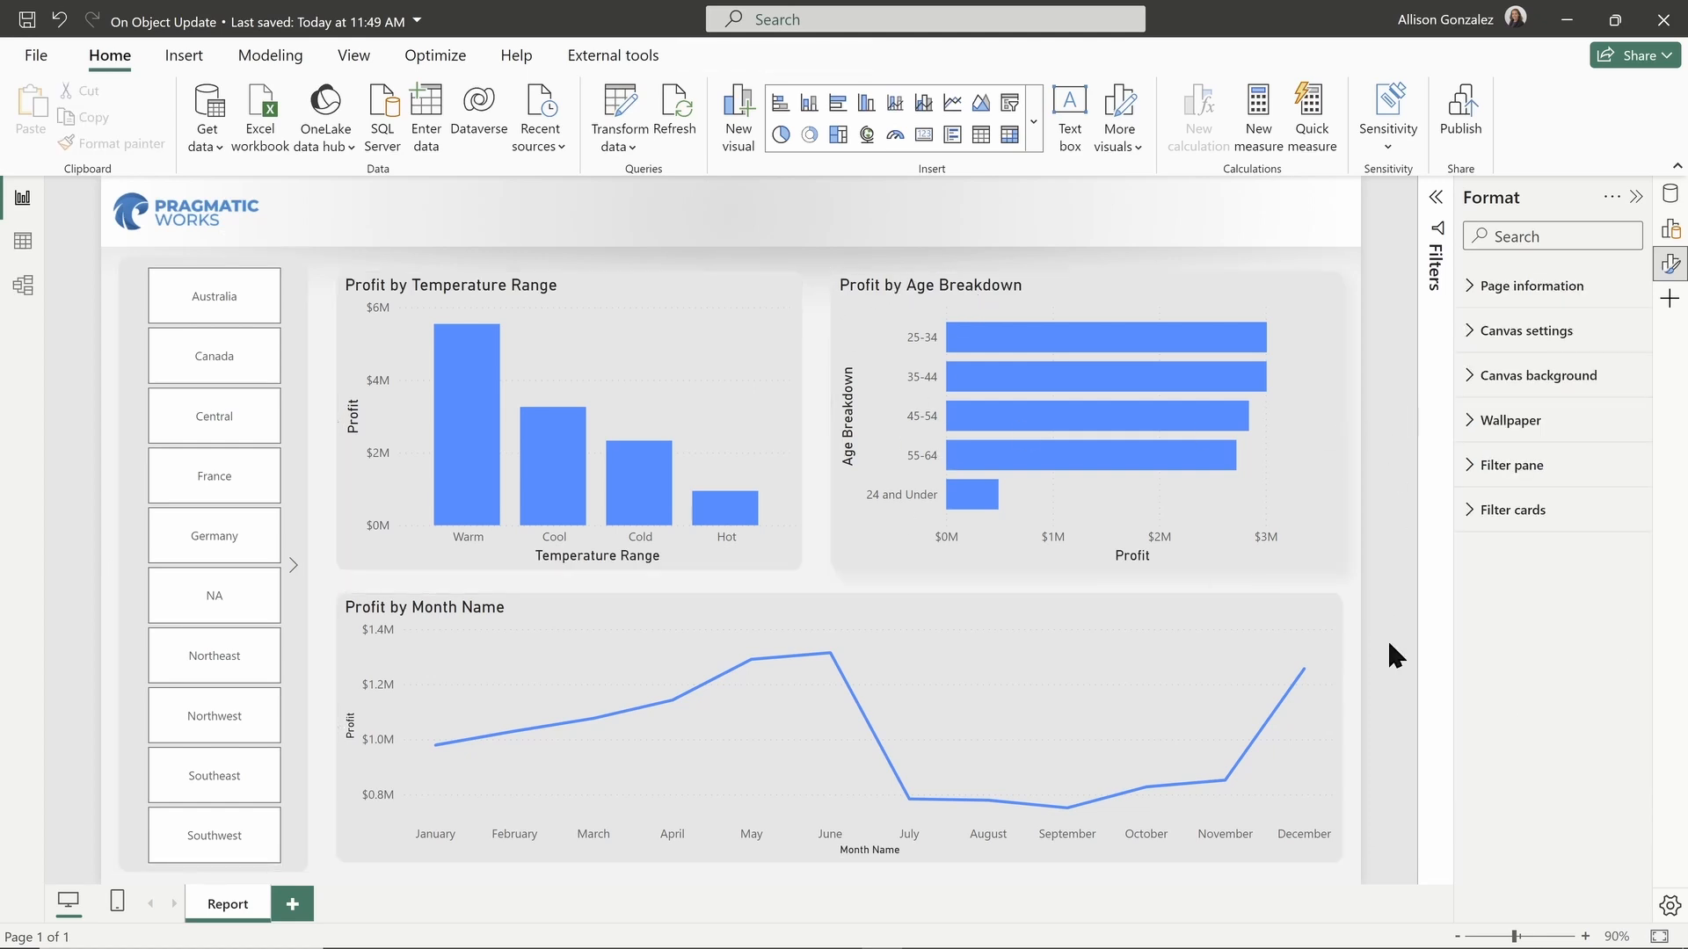
# Reselect the region slicer, both upper profit charts and the monthly line chart as one group.
pyautogui.click(132, 344)
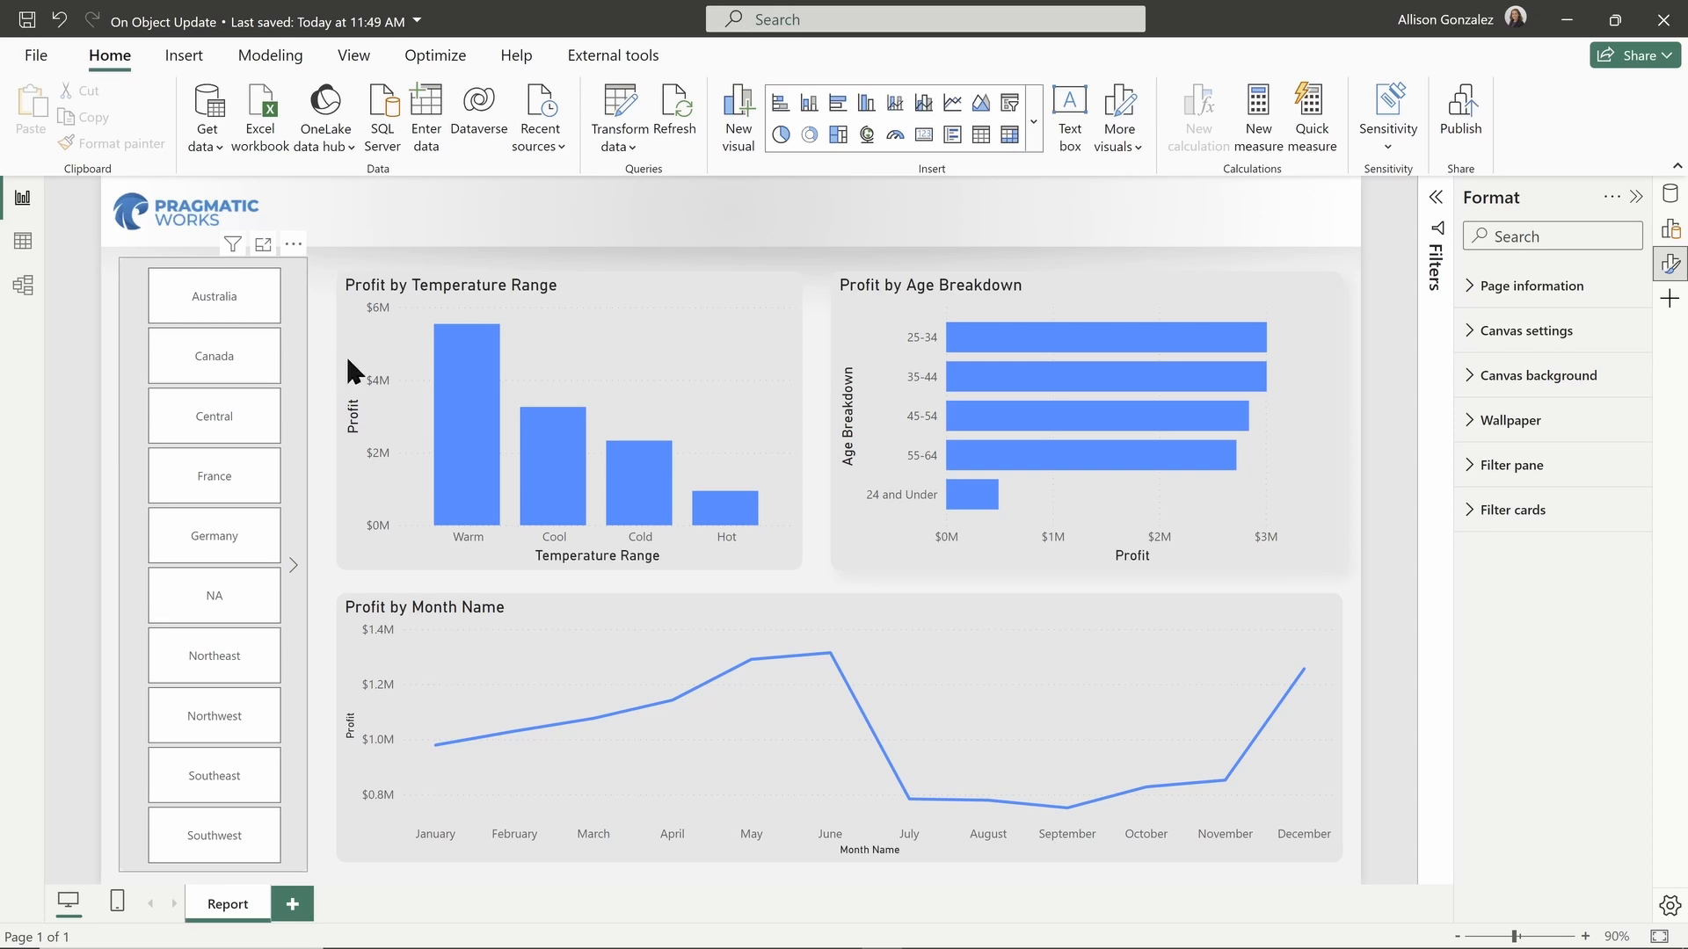
pyautogui.keyDown('ctrl'); pyautogui.click(359, 352); pyautogui.keyUp('ctrl')
pyautogui.keyDown('ctrl'); pyautogui.click(844, 351); pyautogui.keyUp('ctrl')
pyautogui.keyDown('ctrl'); pyautogui.click(950, 735); pyautogui.keyUp('ctrl')
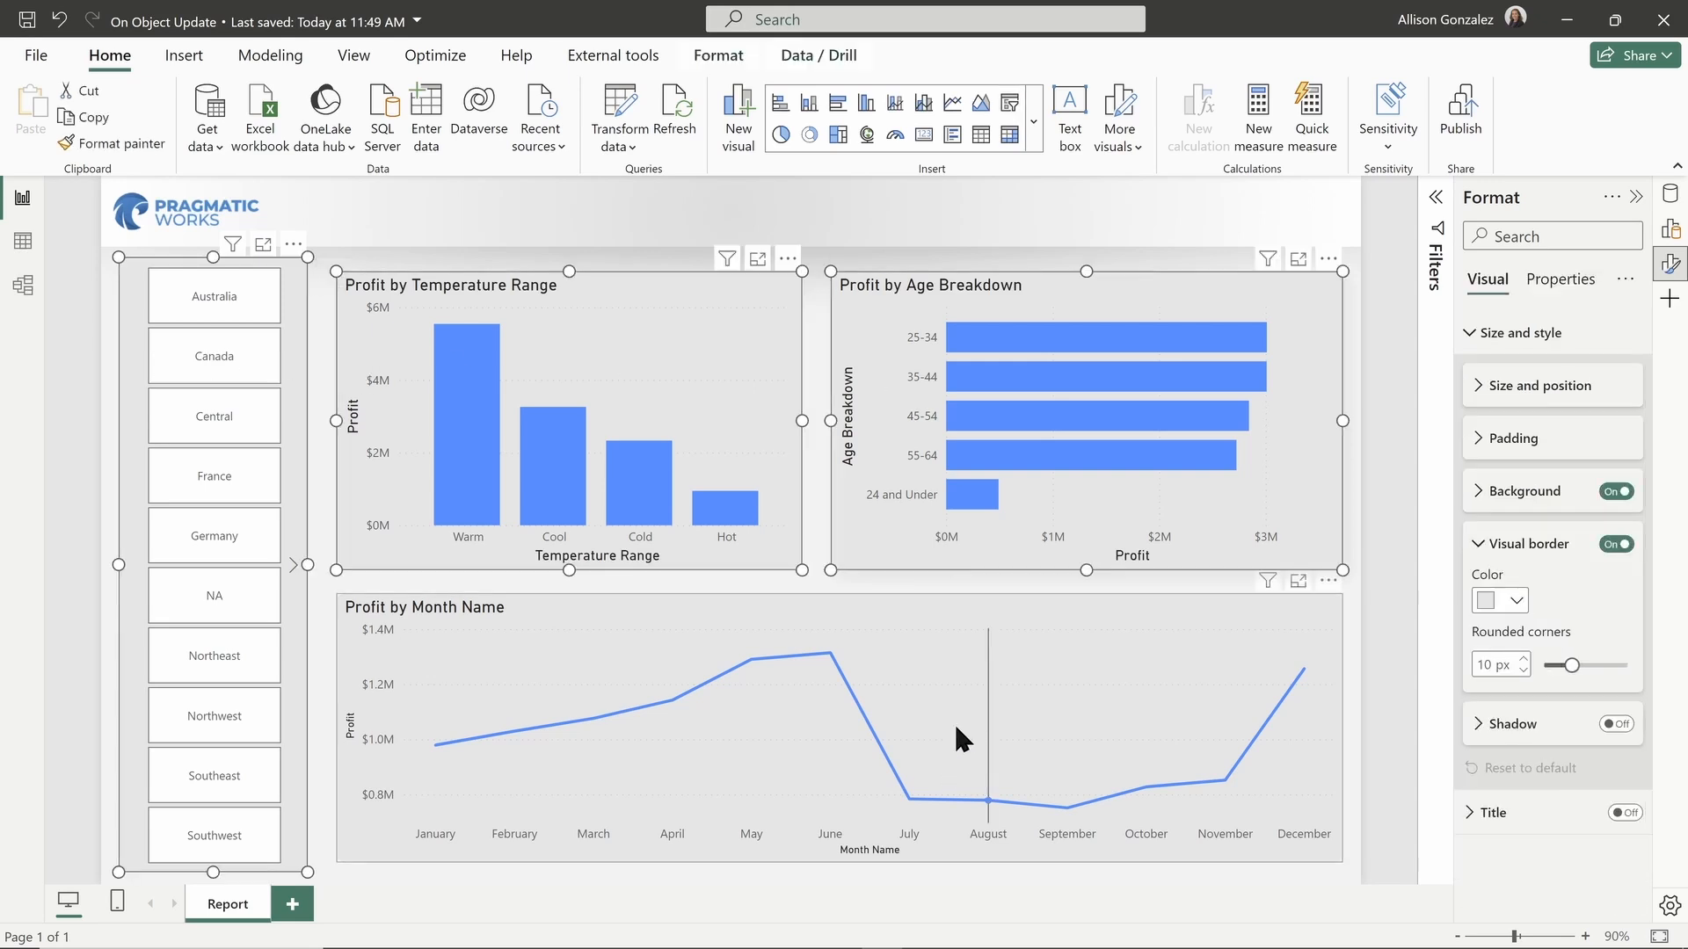
pyautogui.keyDown('ctrl'); pyautogui.click(1075, 634); pyautogui.keyUp('ctrl')
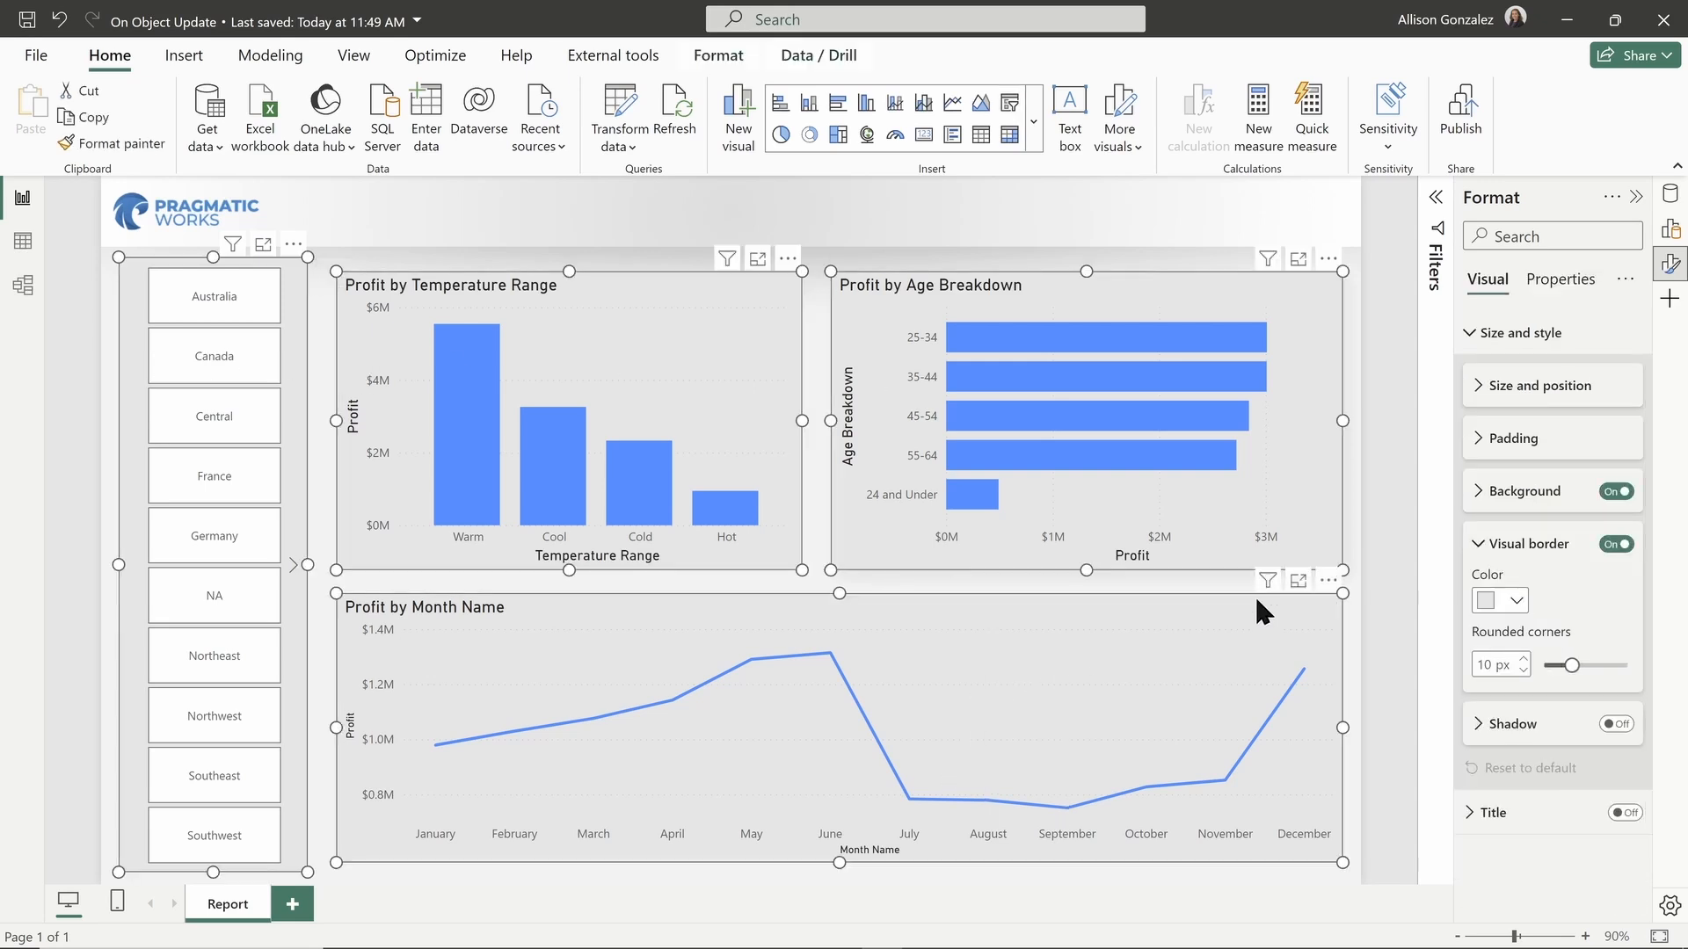
# Turn on the shadow for the four selected visuals and set its color to medium gray.
pyautogui.click(1477, 544)
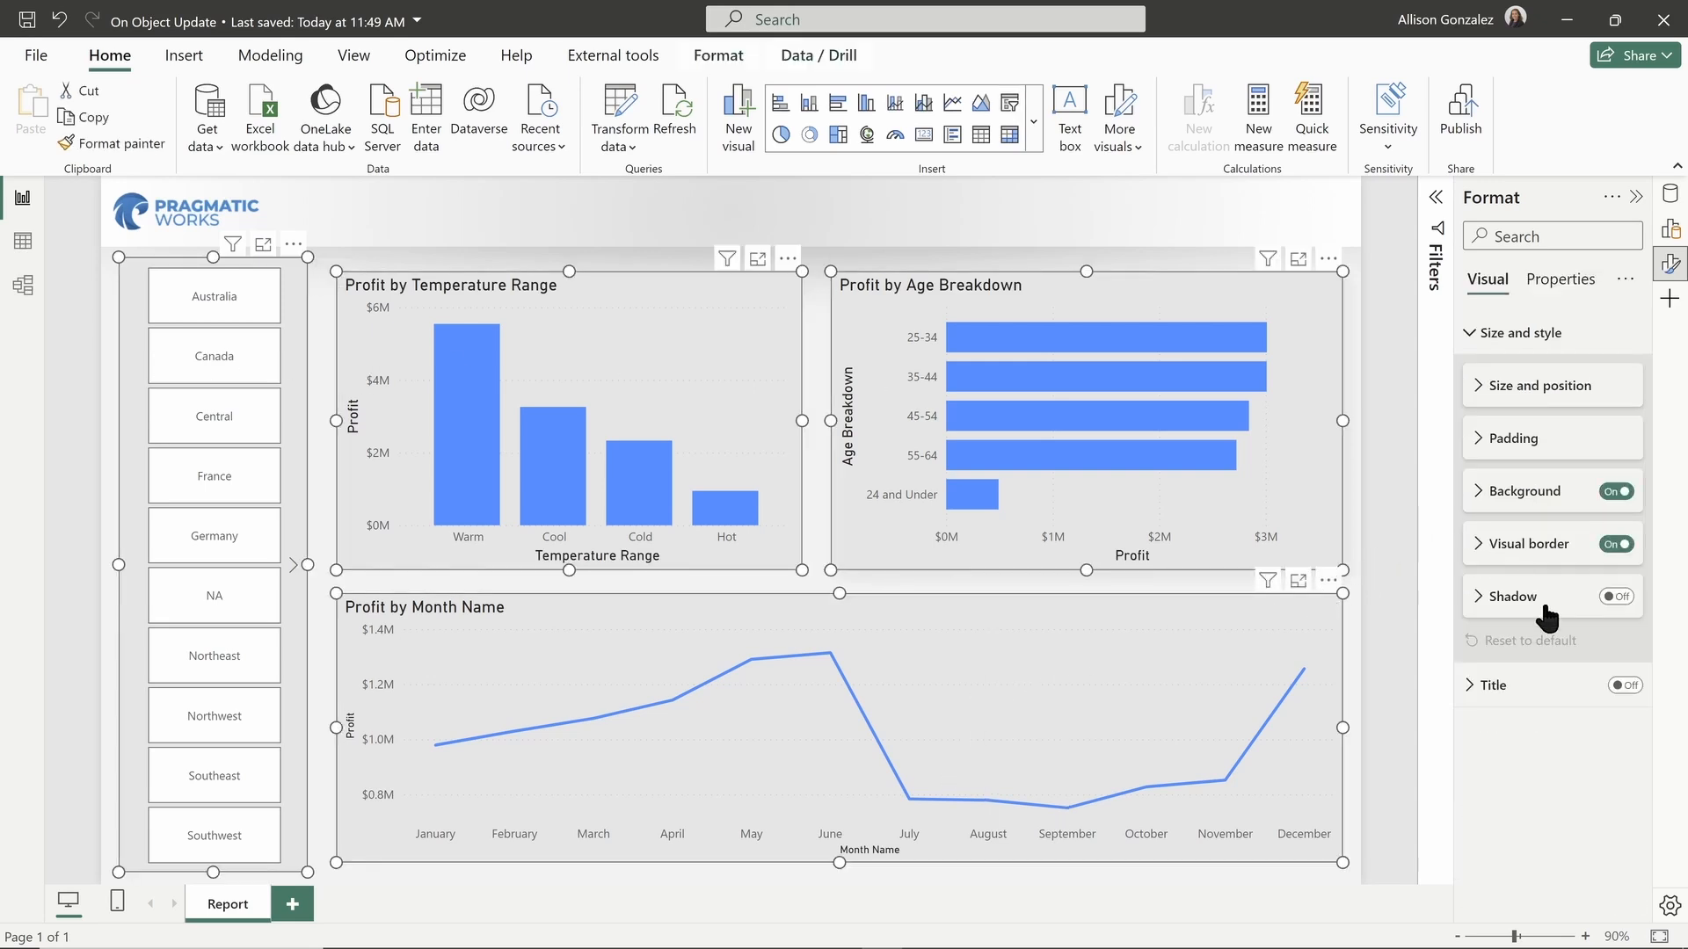
pyautogui.click(1483, 605)
pyautogui.click(1615, 597)
pyautogui.click(1512, 651)
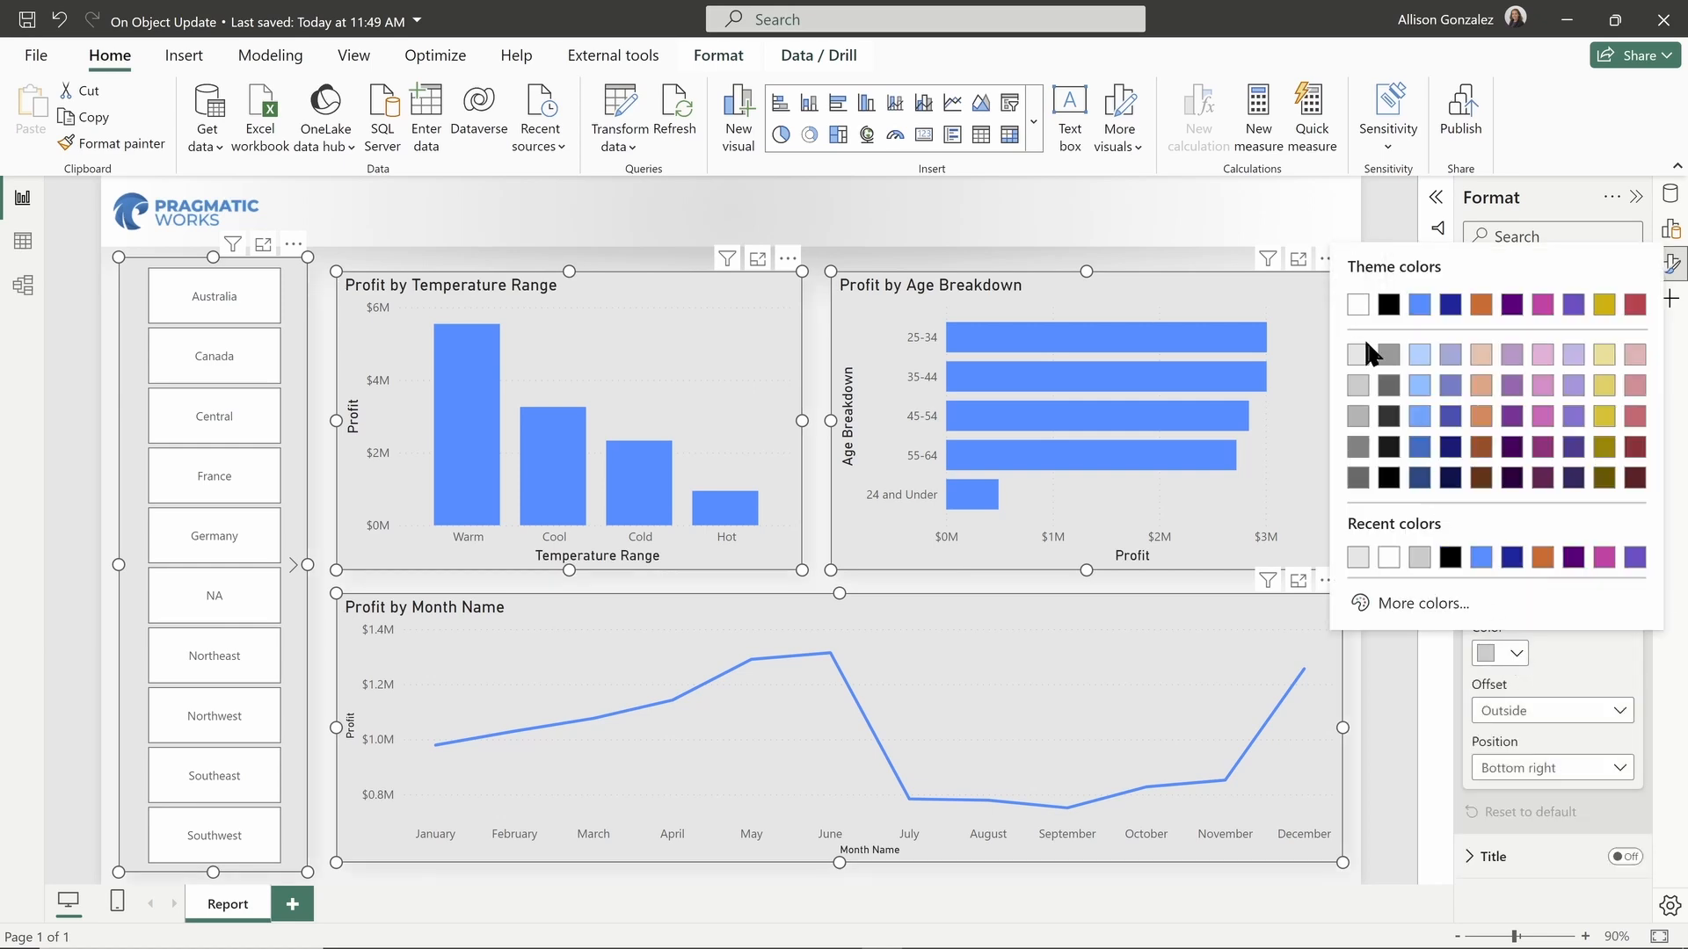
pyautogui.click(1359, 448)
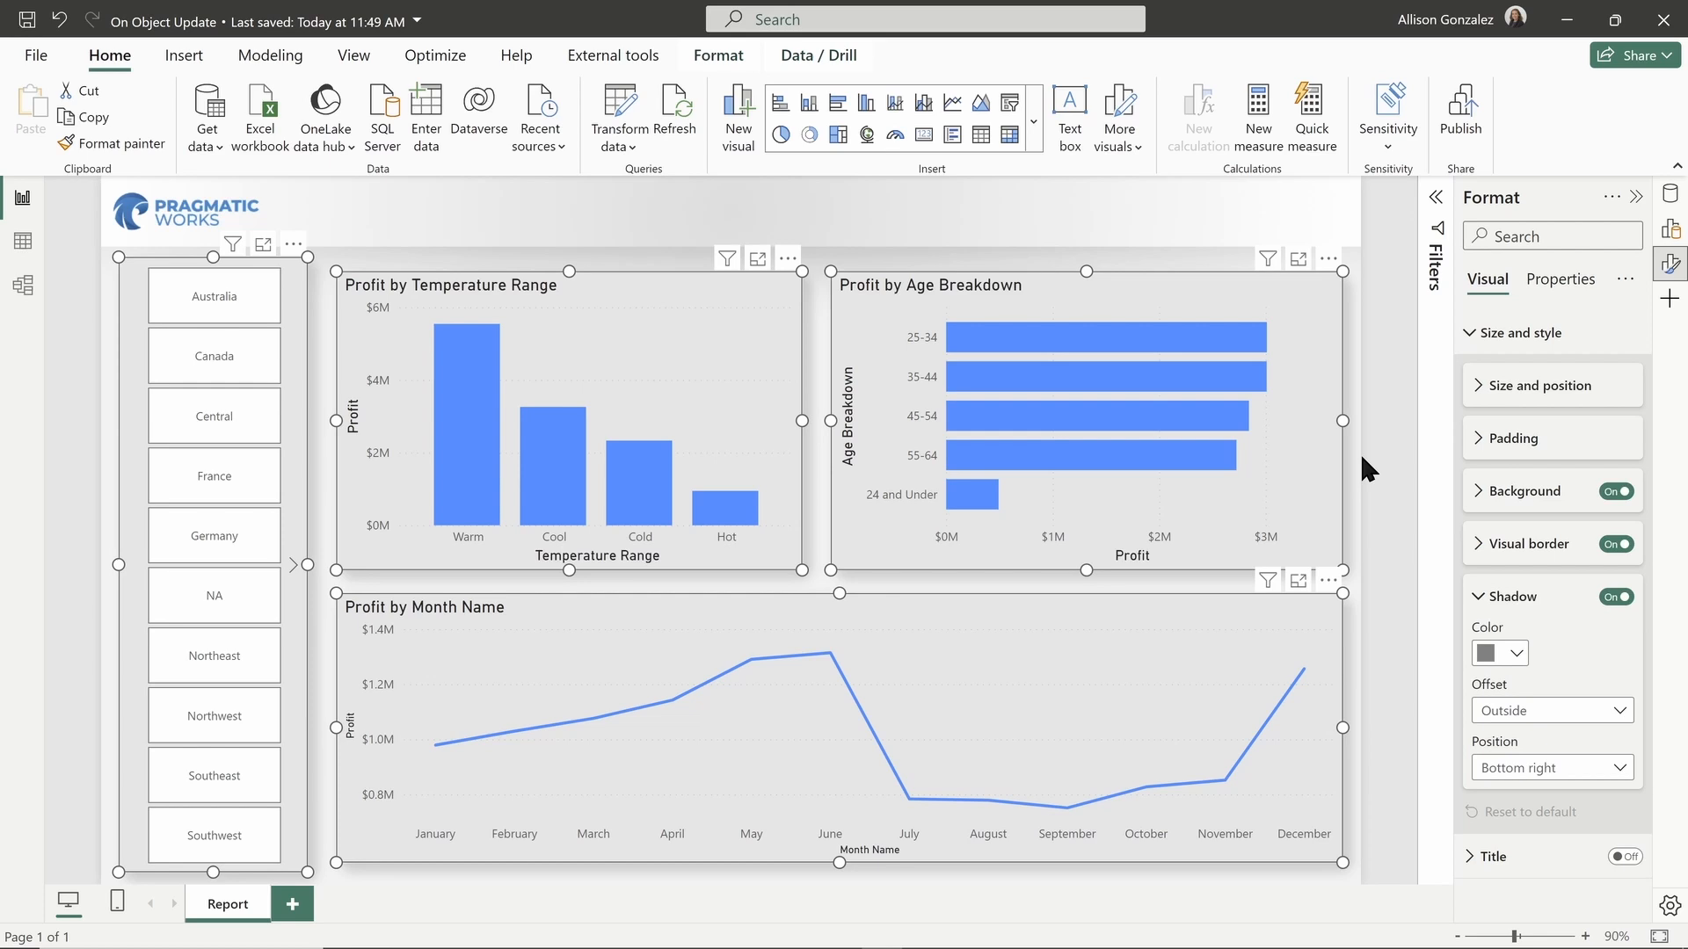
pyautogui.click(1485, 598)
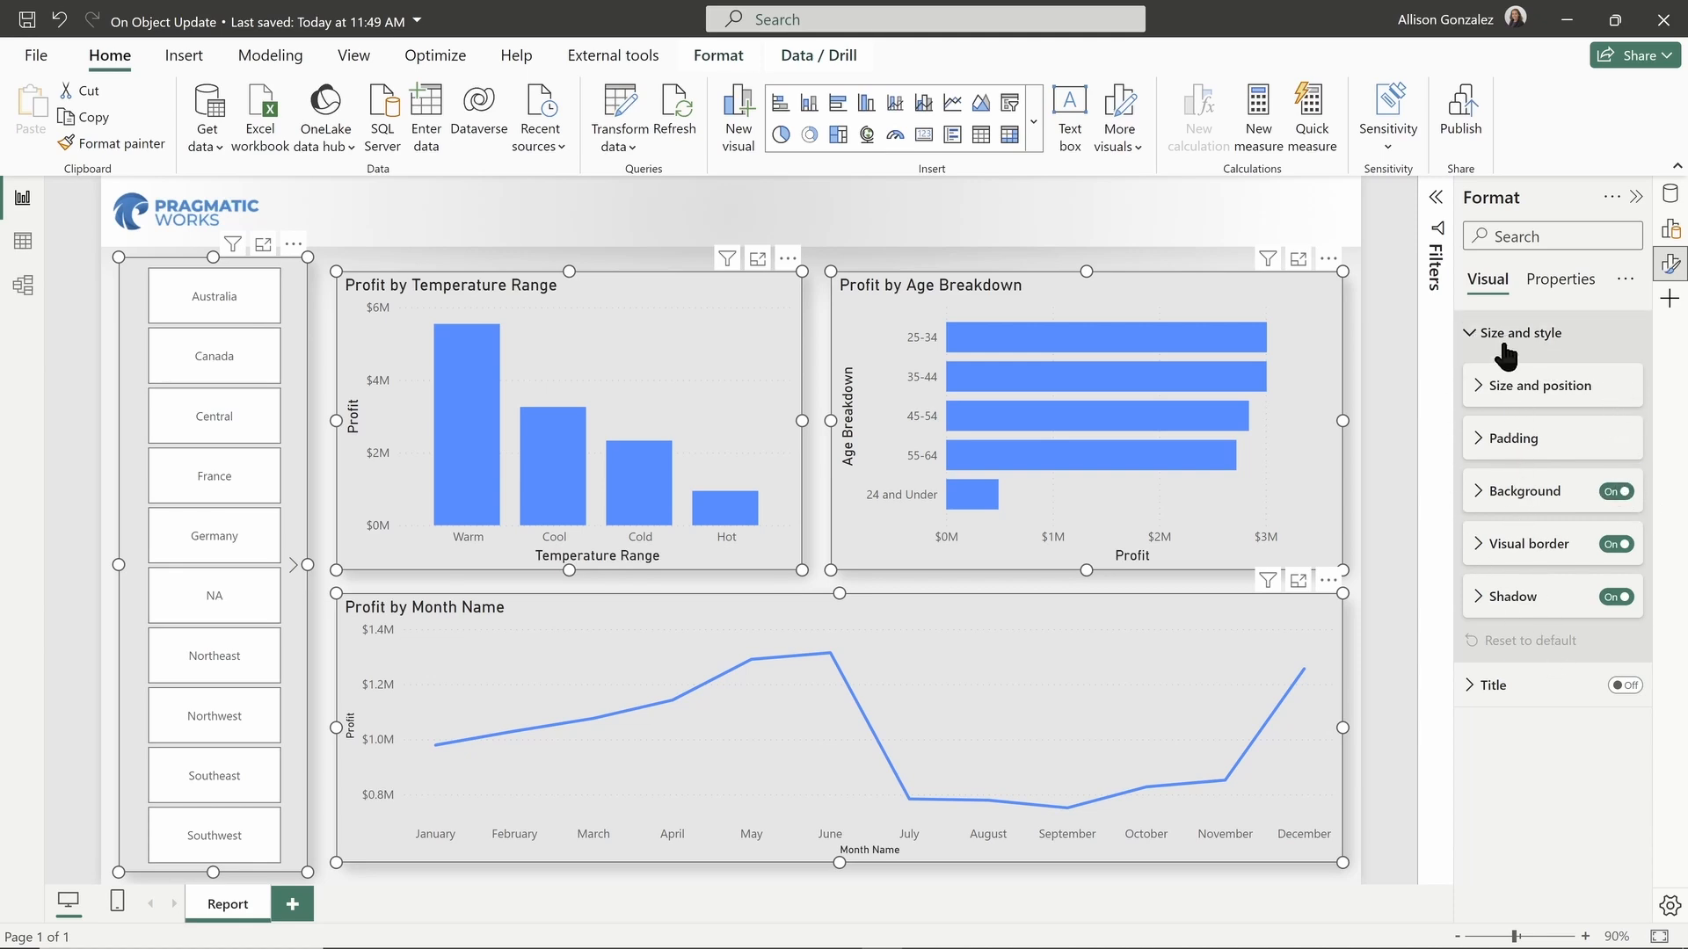
# Switch the title setting on and back off for the selected visuals so that the titles of all three charts are hidden.
pyautogui.click(1464, 348)
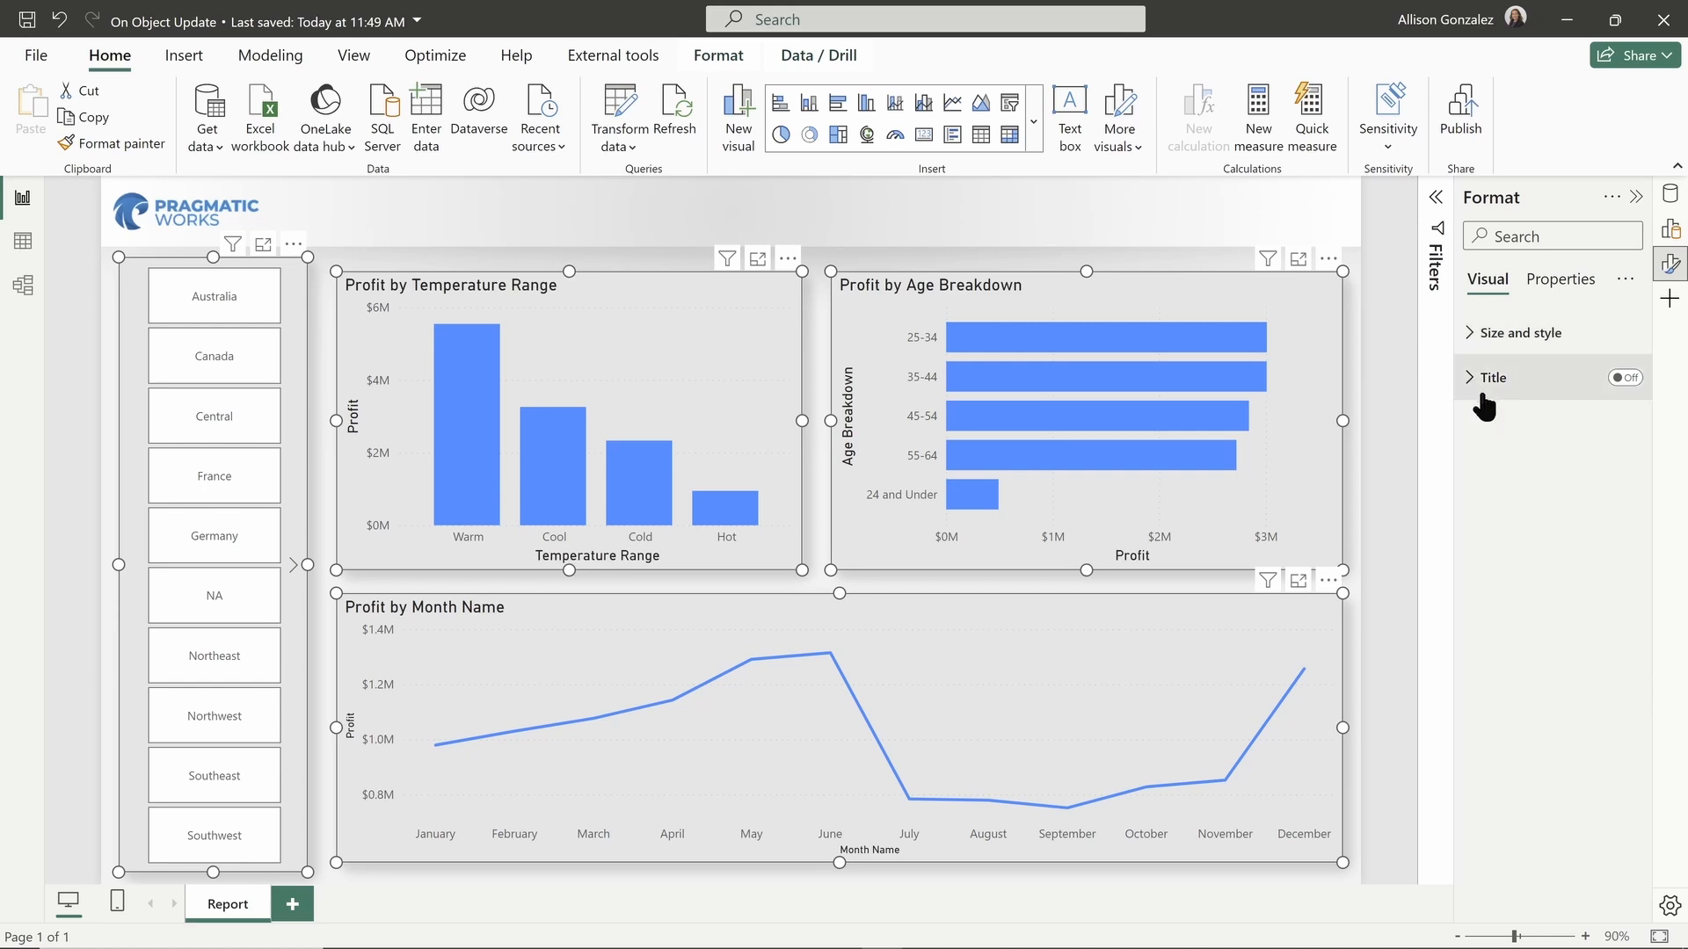
pyautogui.click(1469, 379)
pyautogui.click(1470, 382)
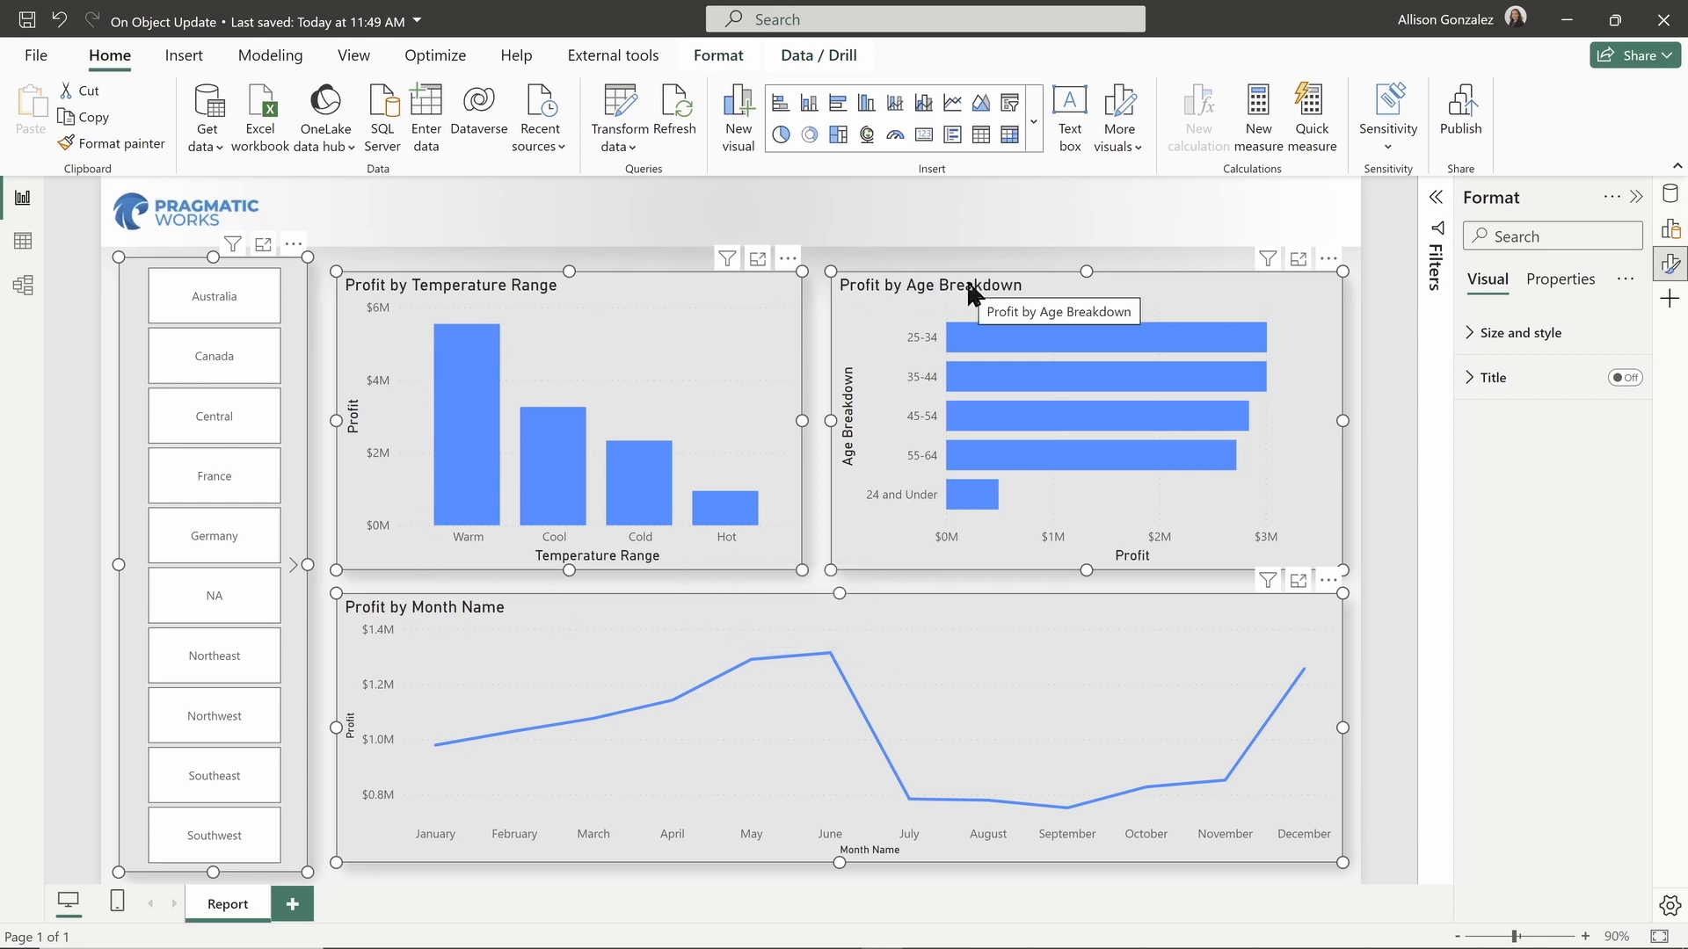
pyautogui.click(1627, 379)
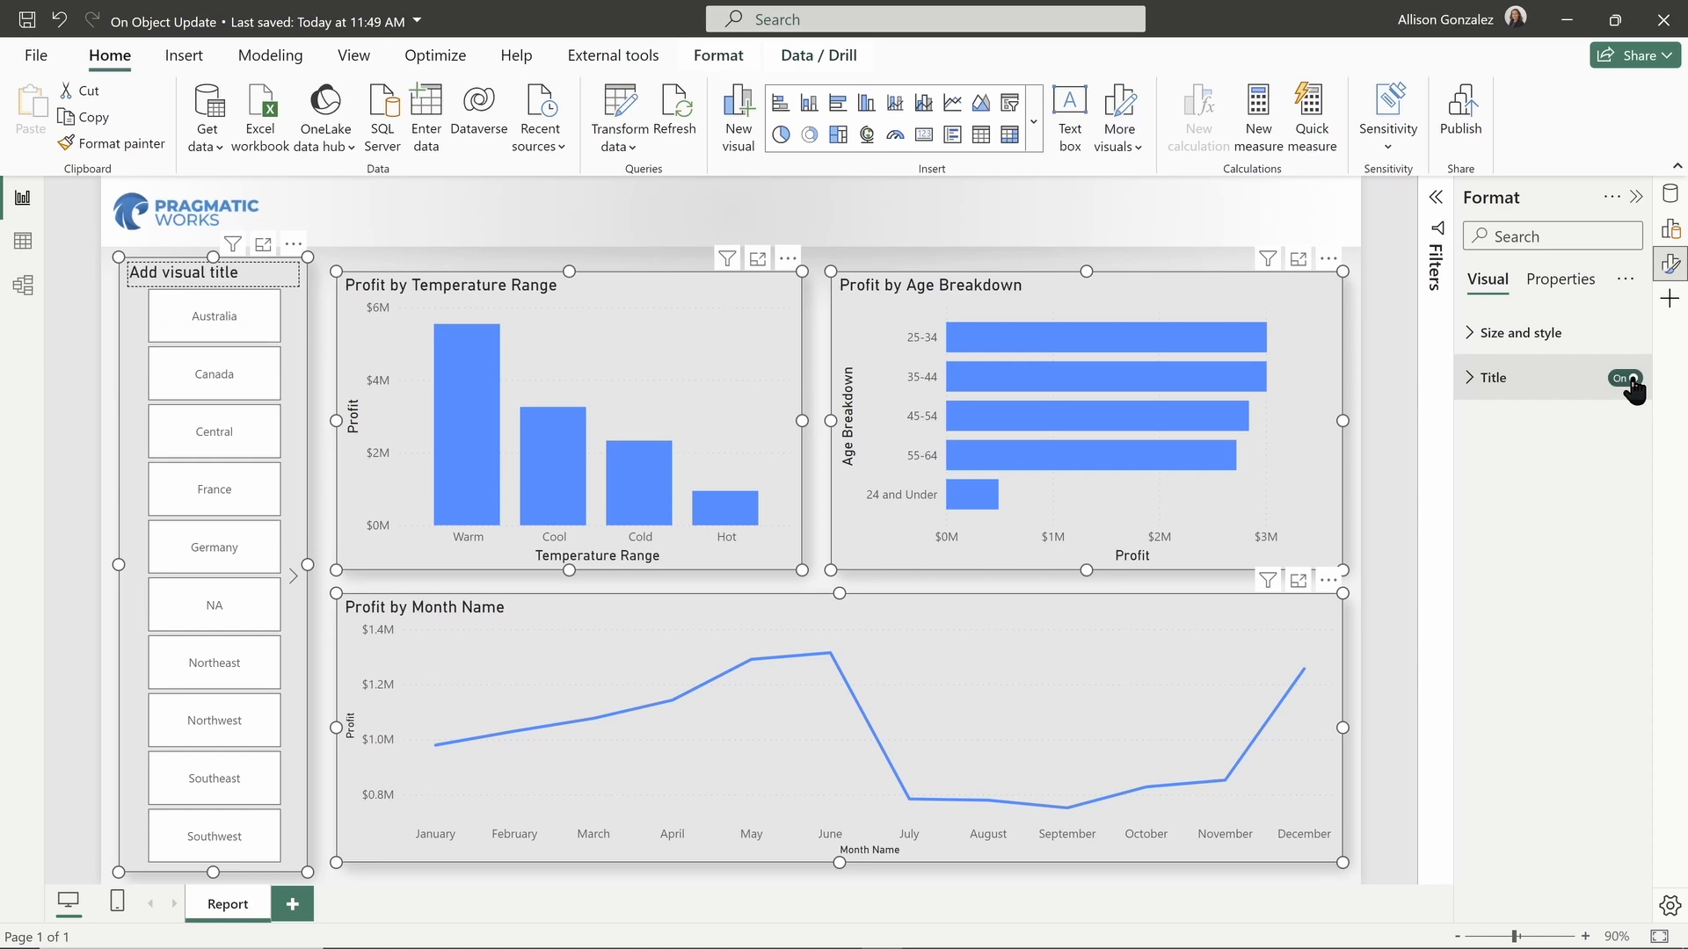
pyautogui.click(1626, 379)
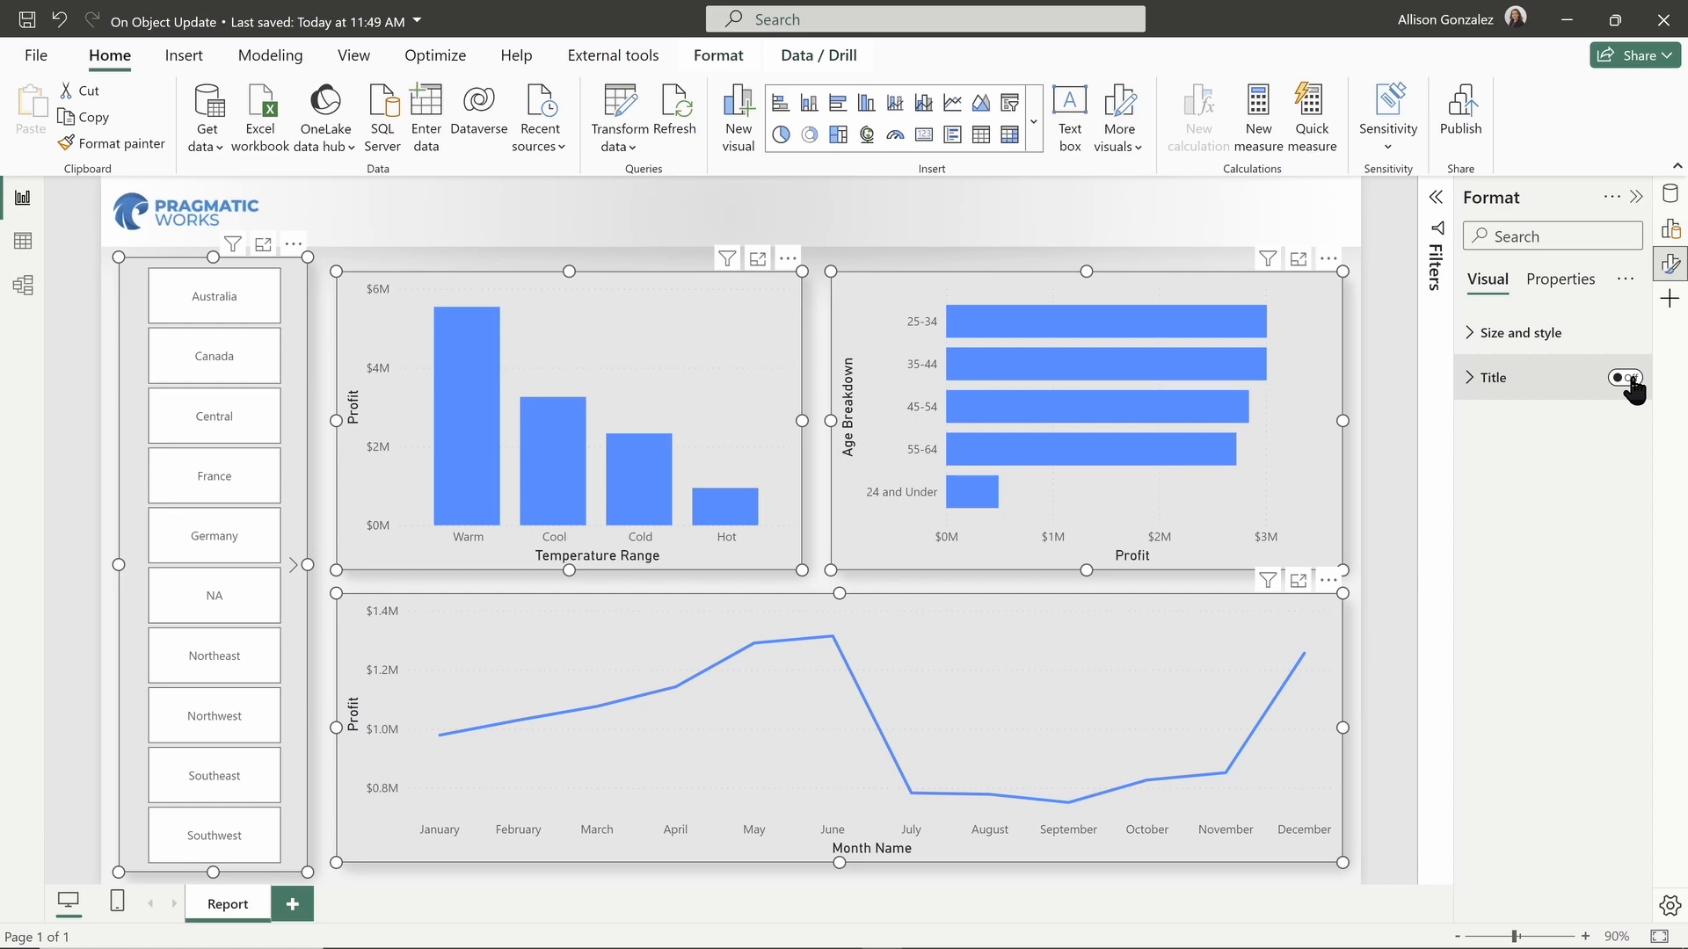
# Examine the shared header icon properties of the selected visuals, including their color and icon options.
pyautogui.click(1566, 281)
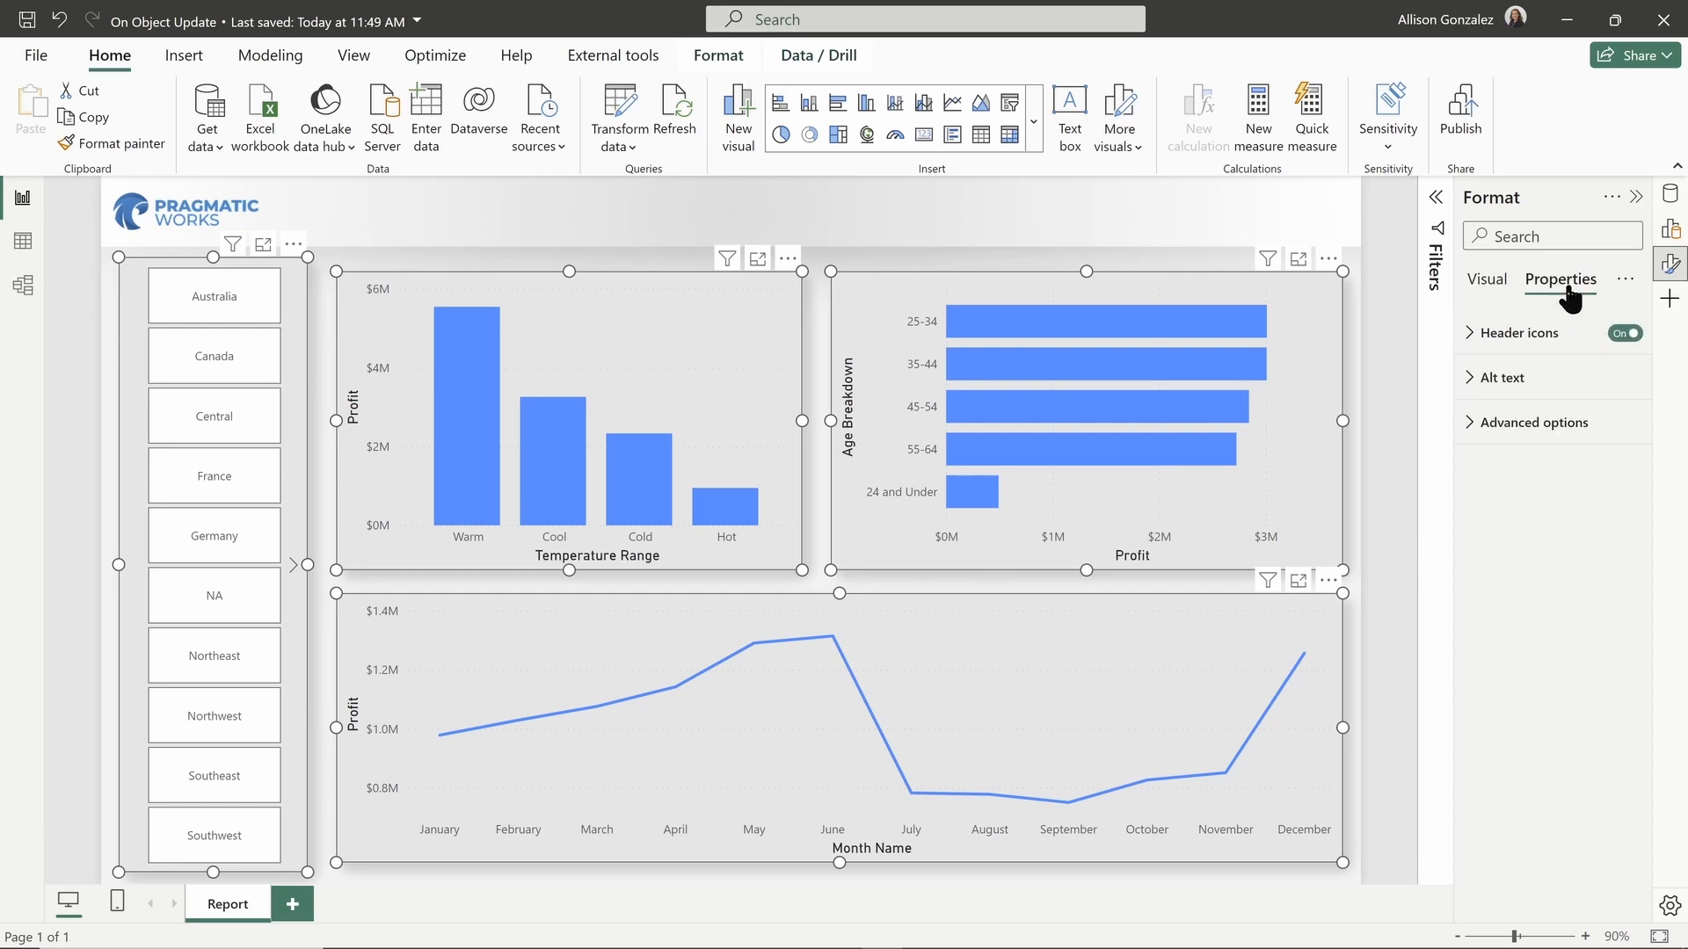
pyautogui.click(1472, 337)
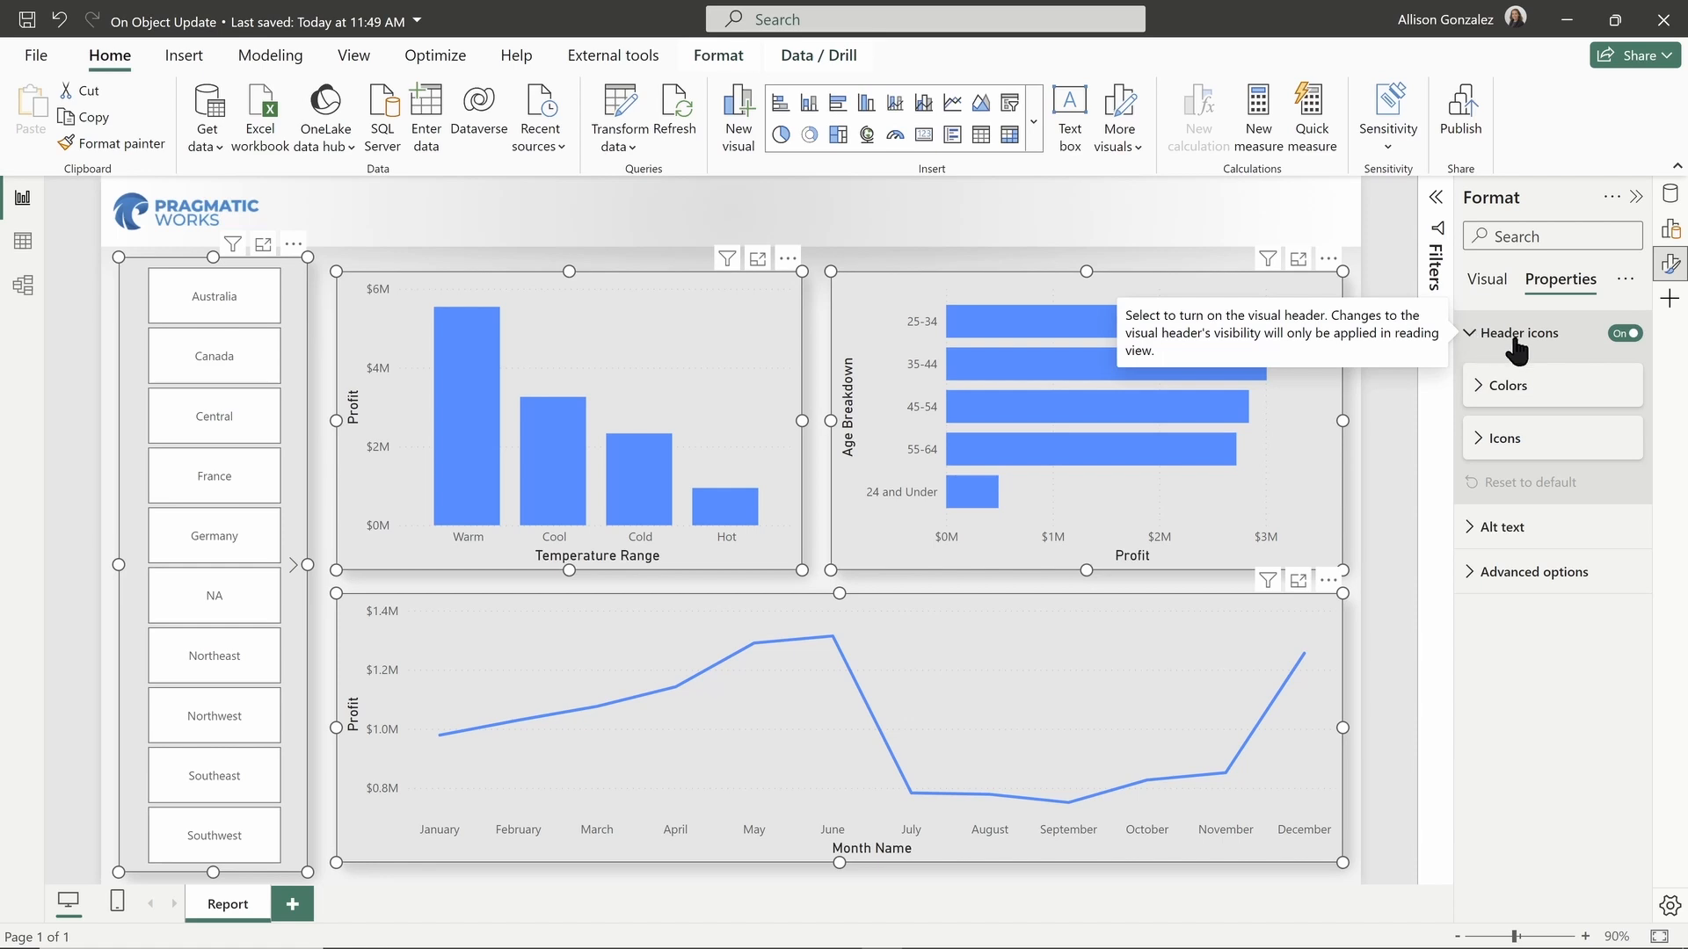
pyautogui.click(1487, 394)
pyautogui.click(1487, 394)
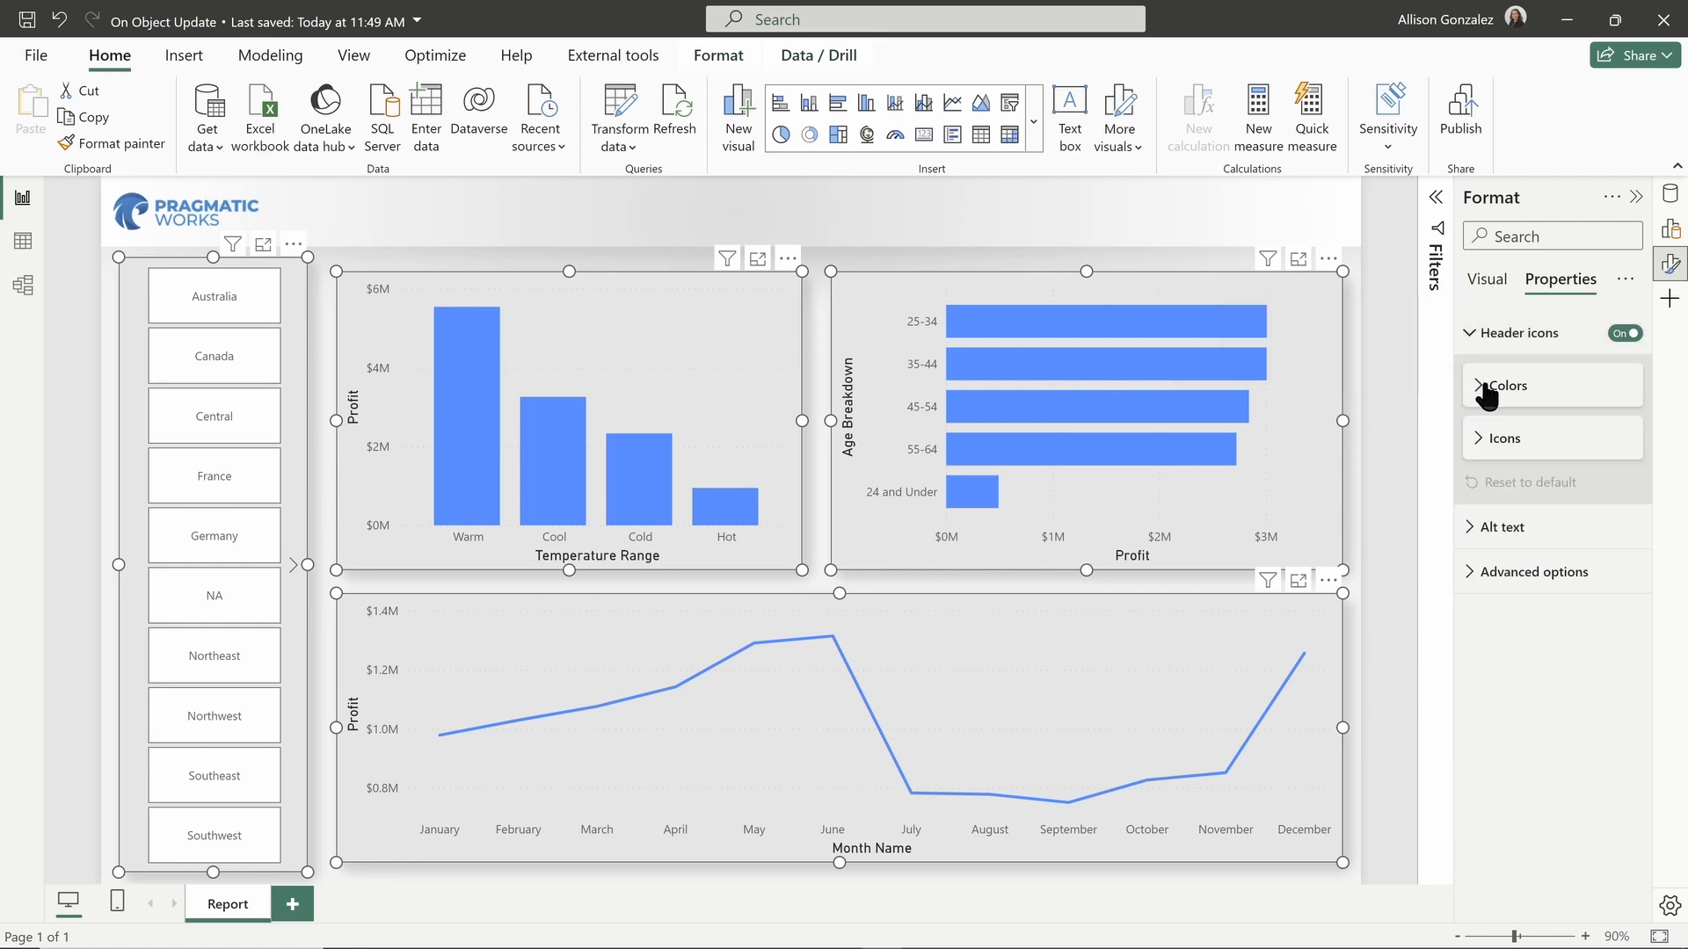
pyautogui.click(1481, 438)
pyautogui.scroll(-2, 1556, 465)
pyautogui.scroll(2, 1556, 465)
pyautogui.click(1485, 438)
pyautogui.click(1477, 332)
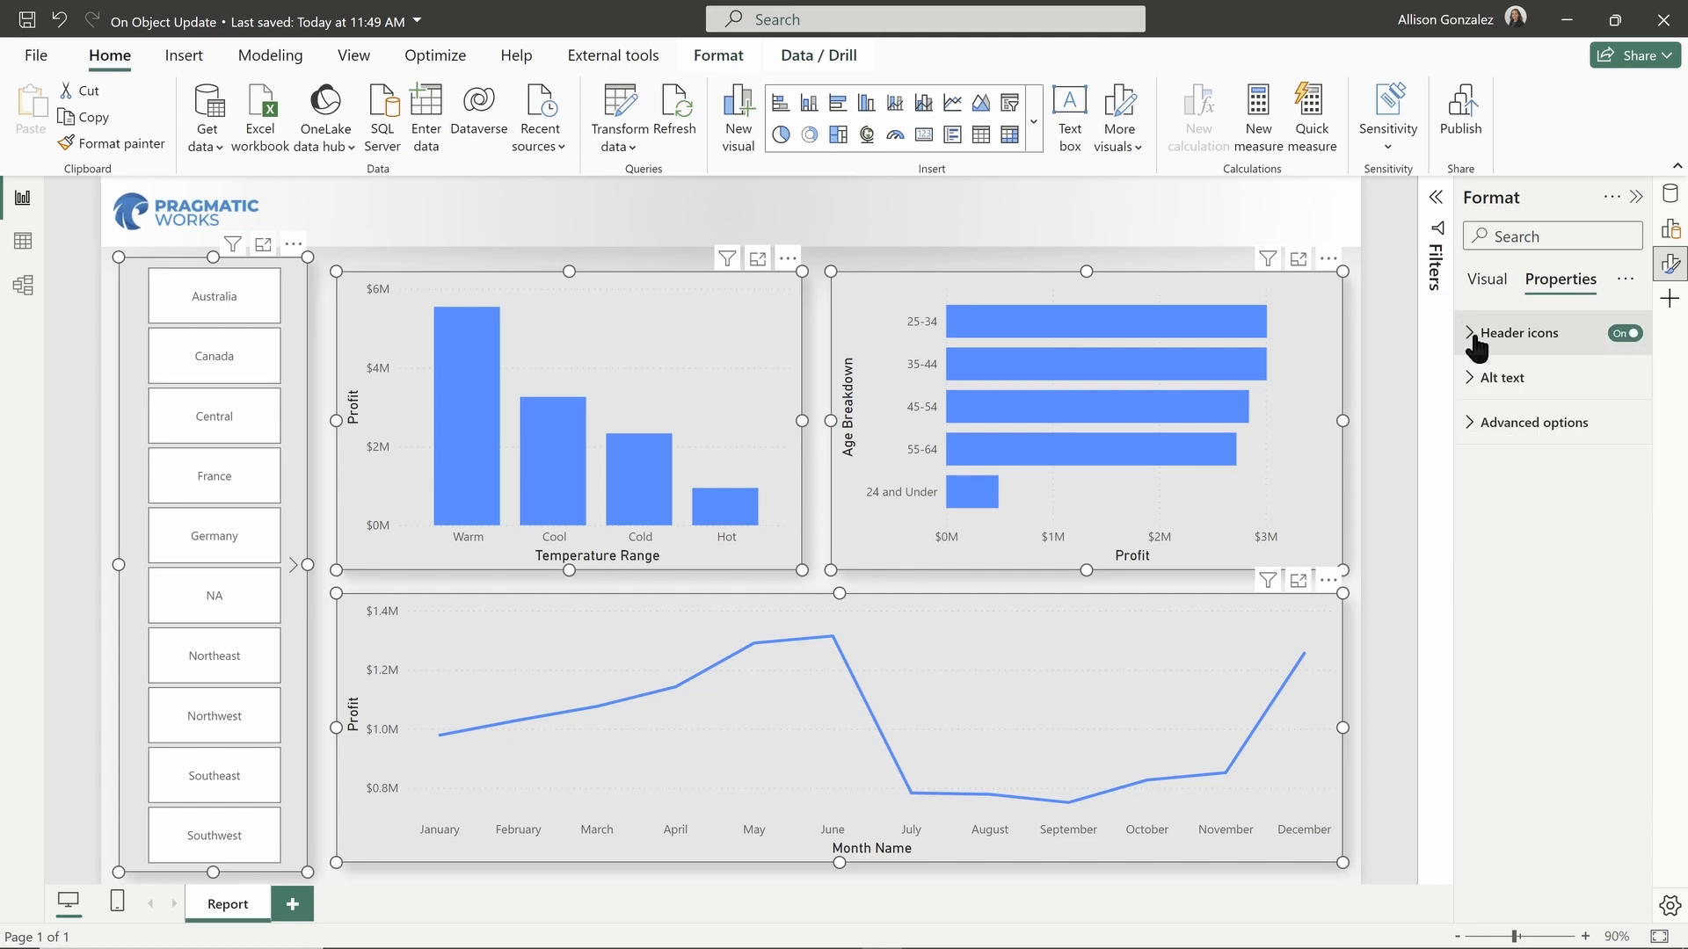
# Examine the shared alt text and advanced options, including Maintain layer order, and deselect the visuals.
pyautogui.click(1473, 394)
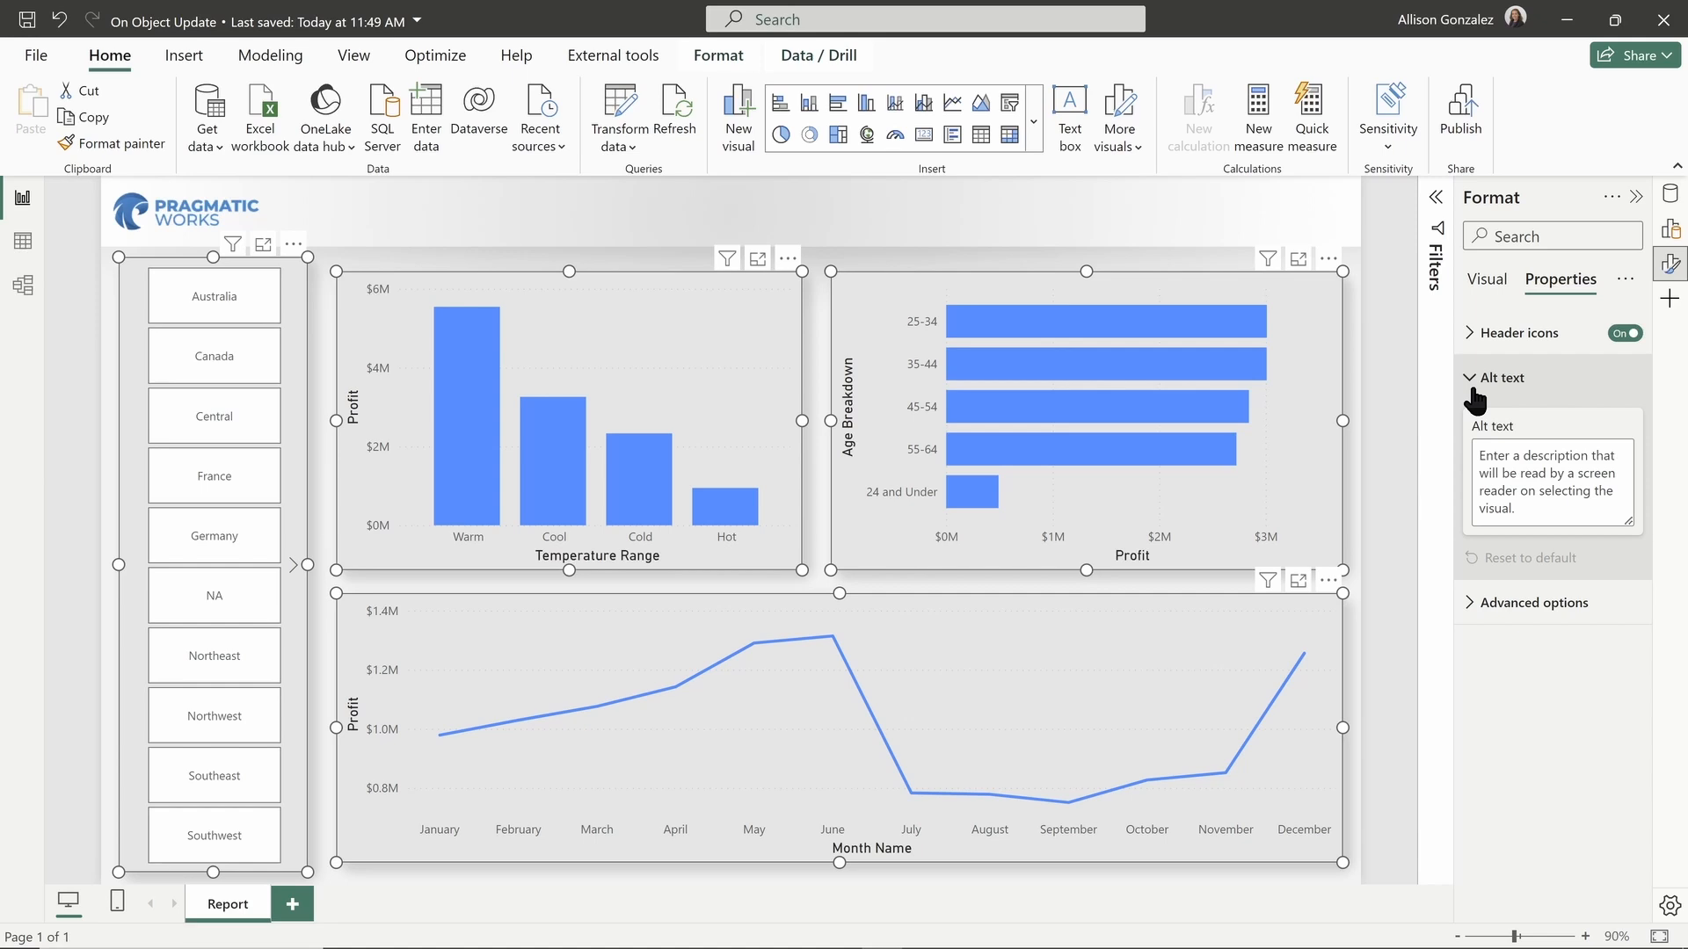
pyautogui.click(1475, 385)
pyautogui.click(1477, 424)
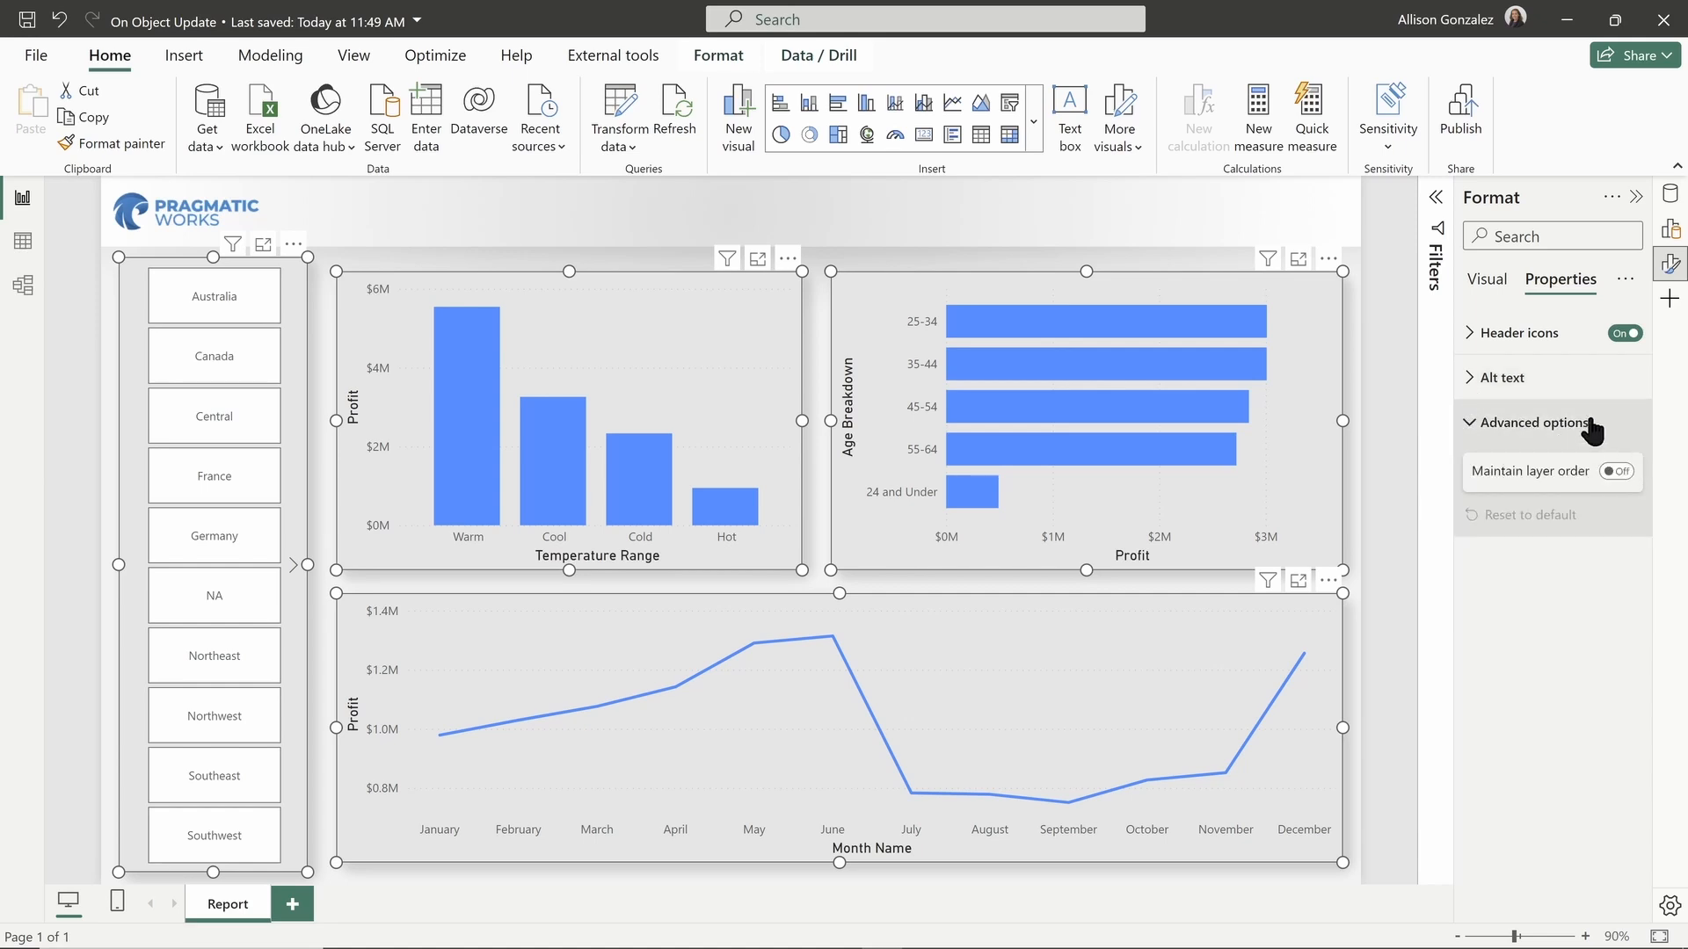
pyautogui.click(1378, 375)
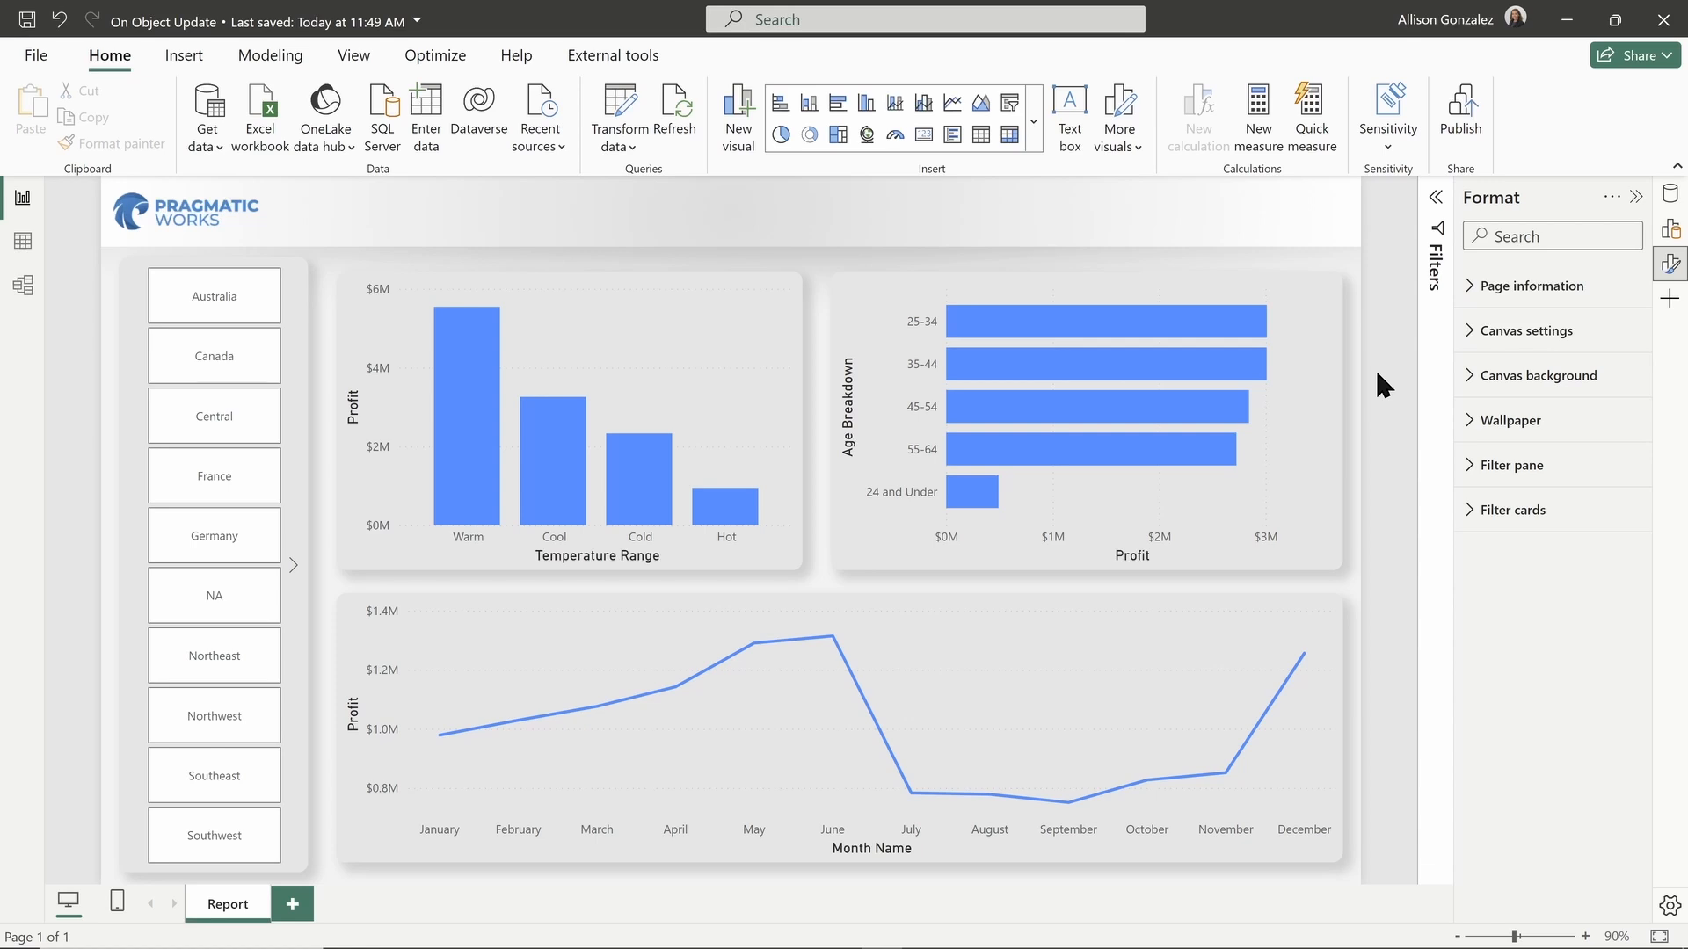
# Turn off the X-axis title of the column chart showing profit by temperature range.
pyautogui.click(655, 342)
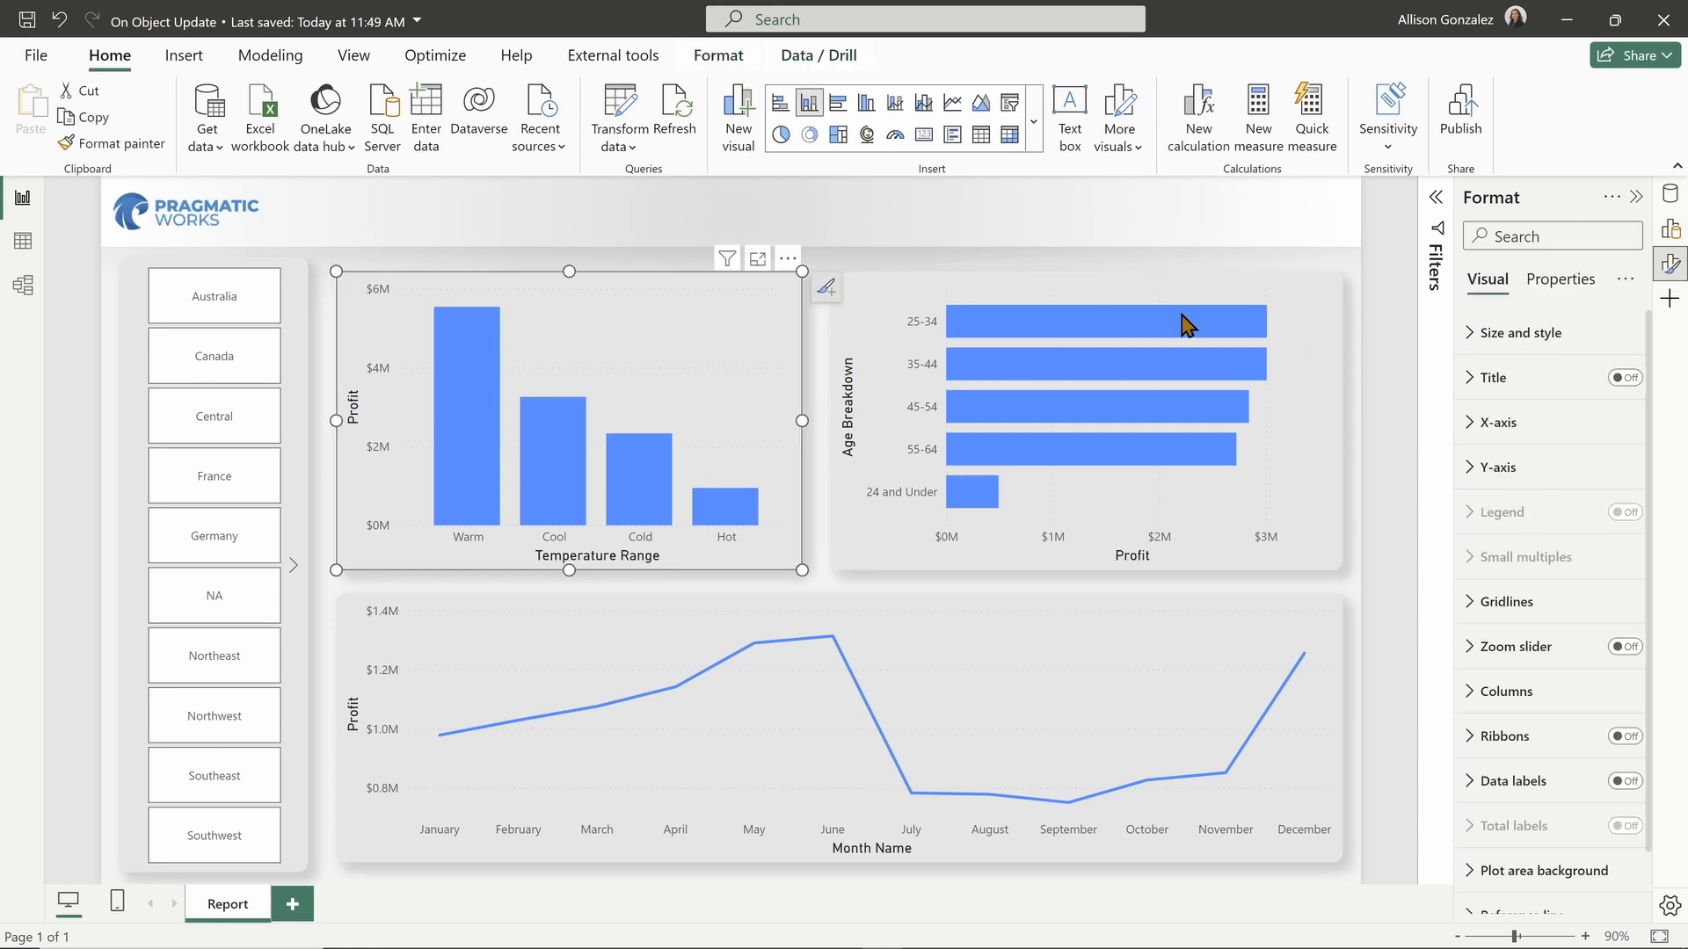
pyautogui.click(1475, 431)
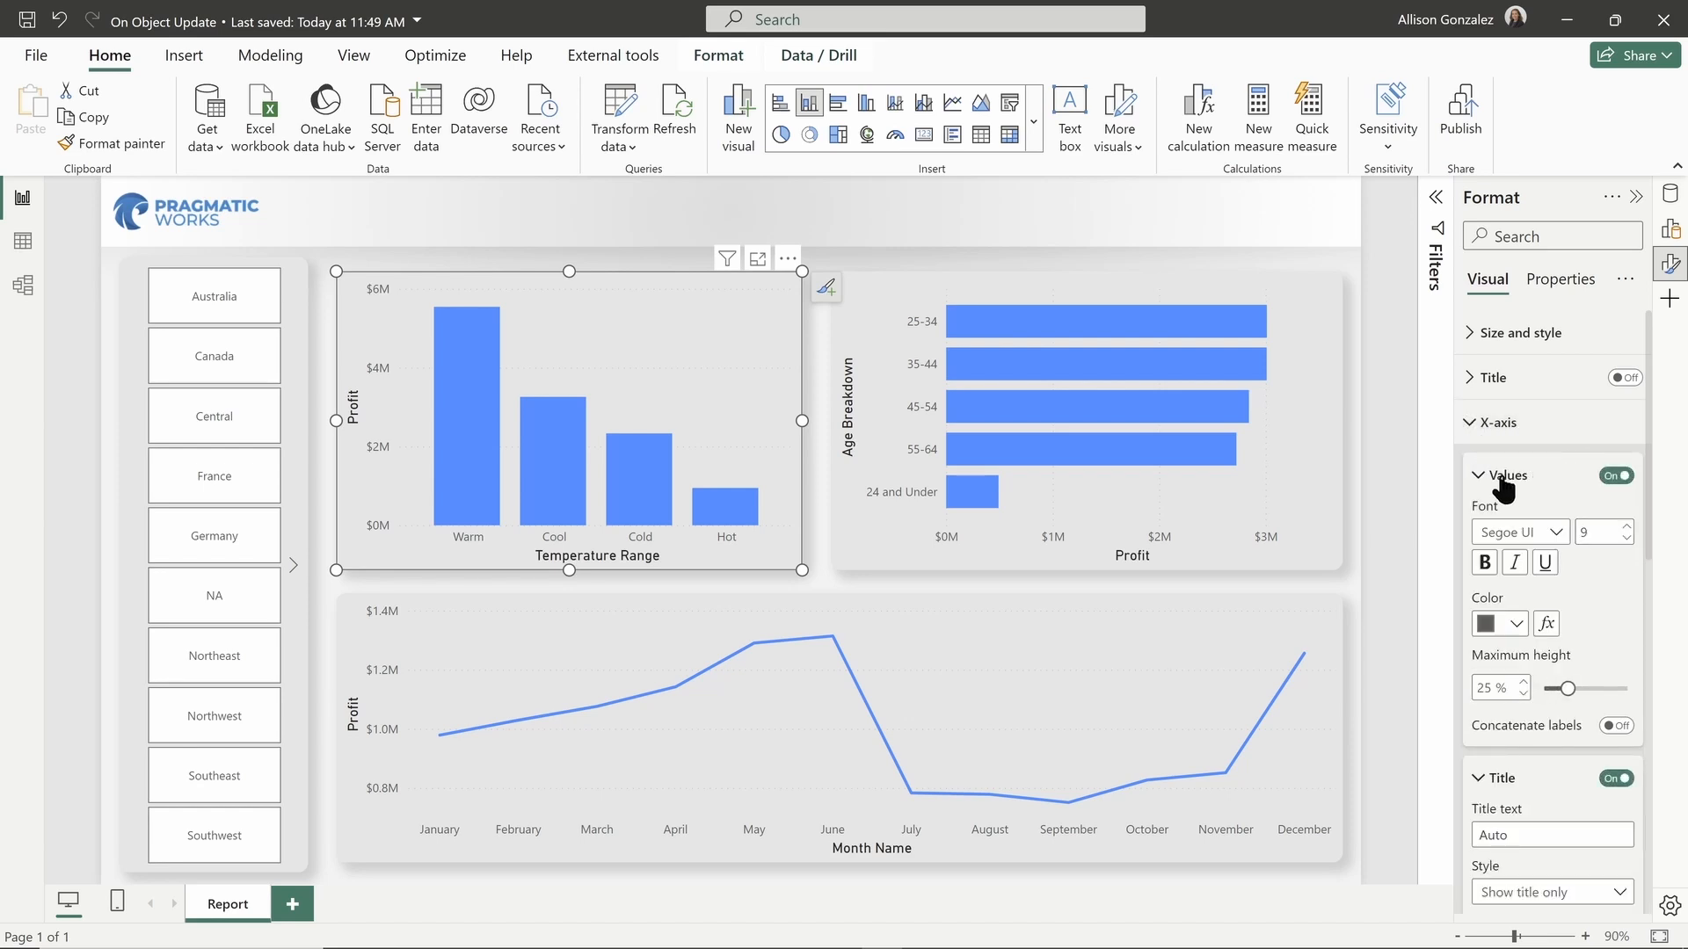
pyautogui.click(1621, 782)
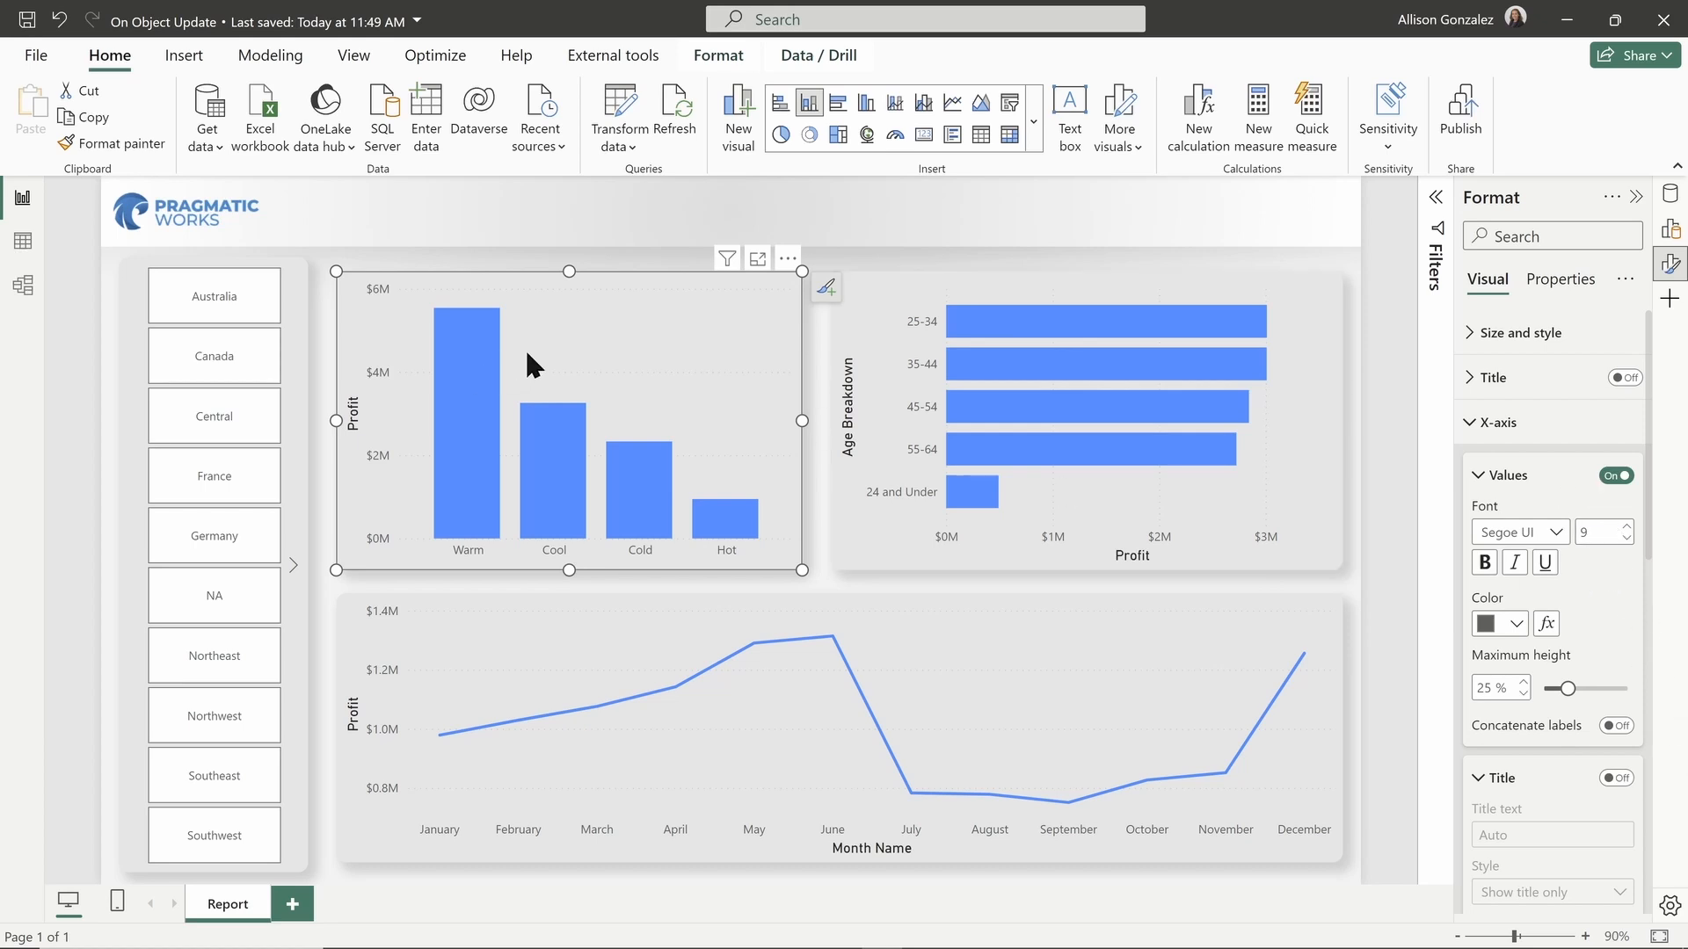
pyautogui.click(1488, 428)
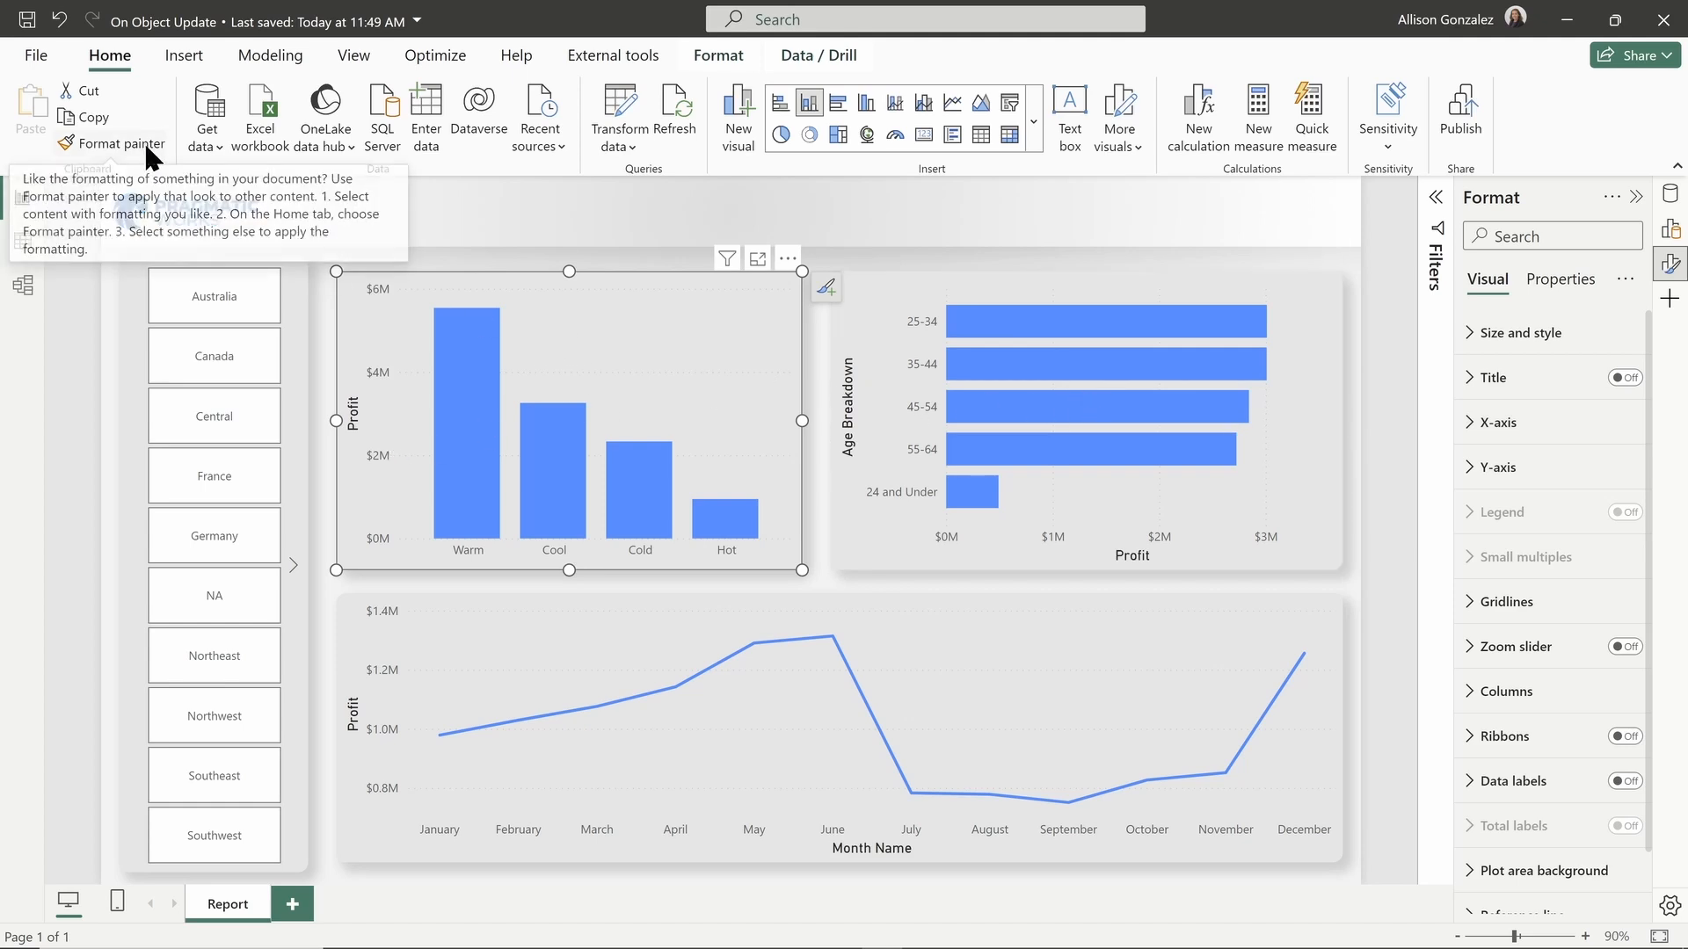
# Copy the column chart's formatting to the age breakdown bar chart with Format painter.
pyautogui.press('capslock')
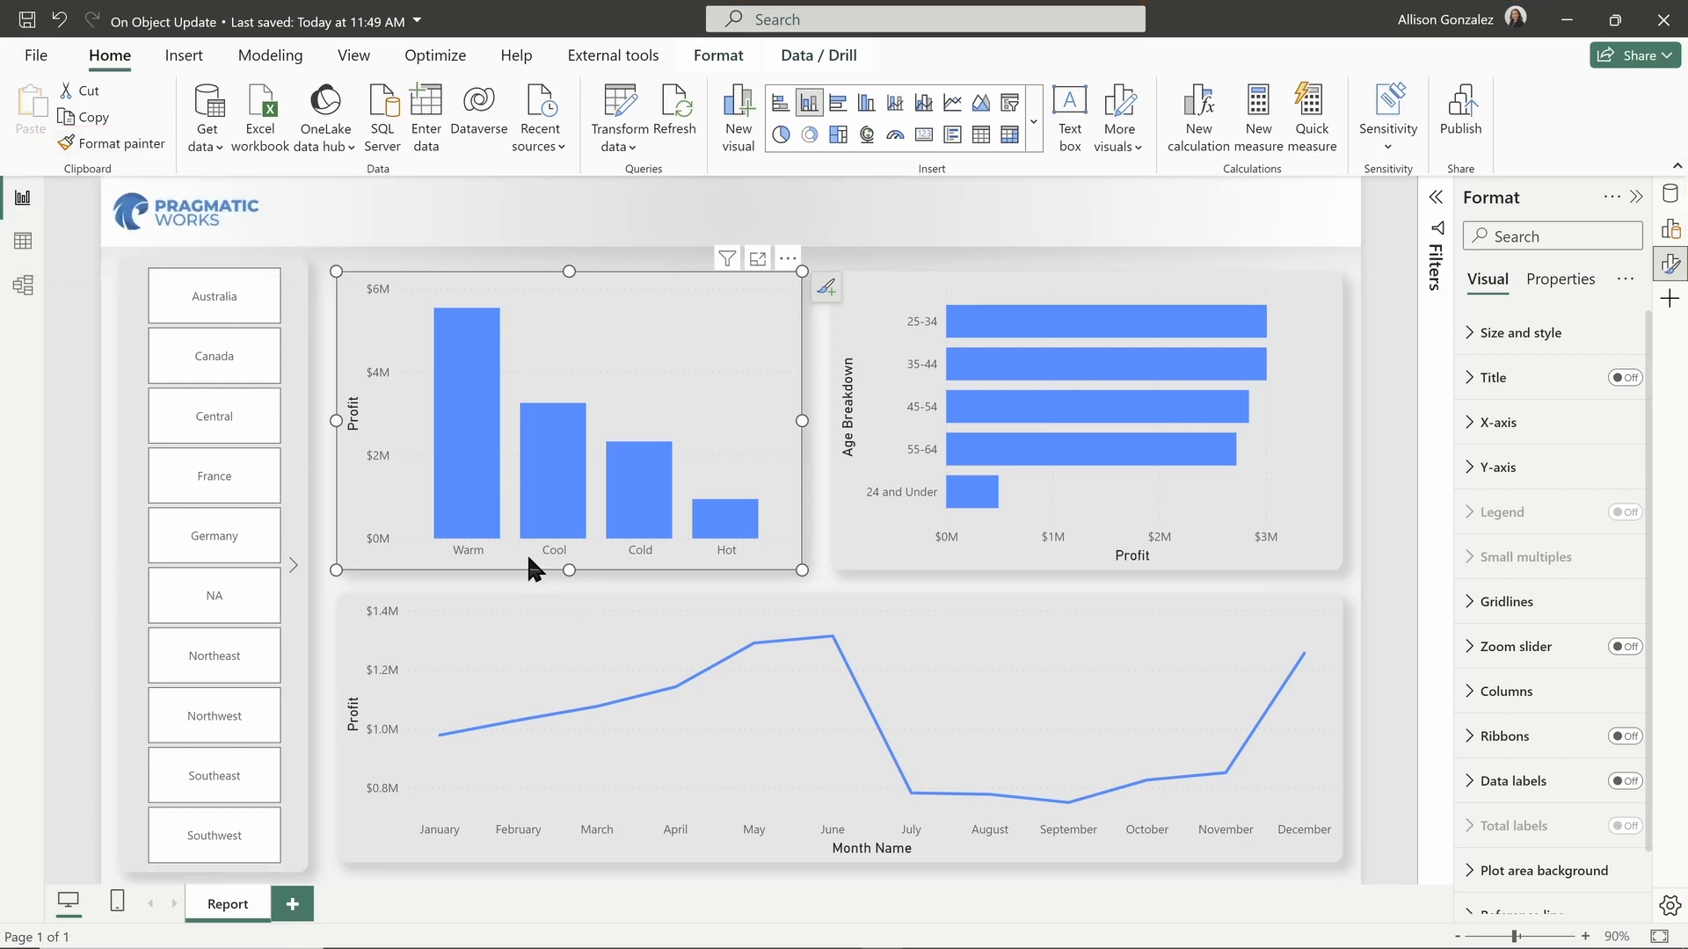
pyautogui.click(114, 145)
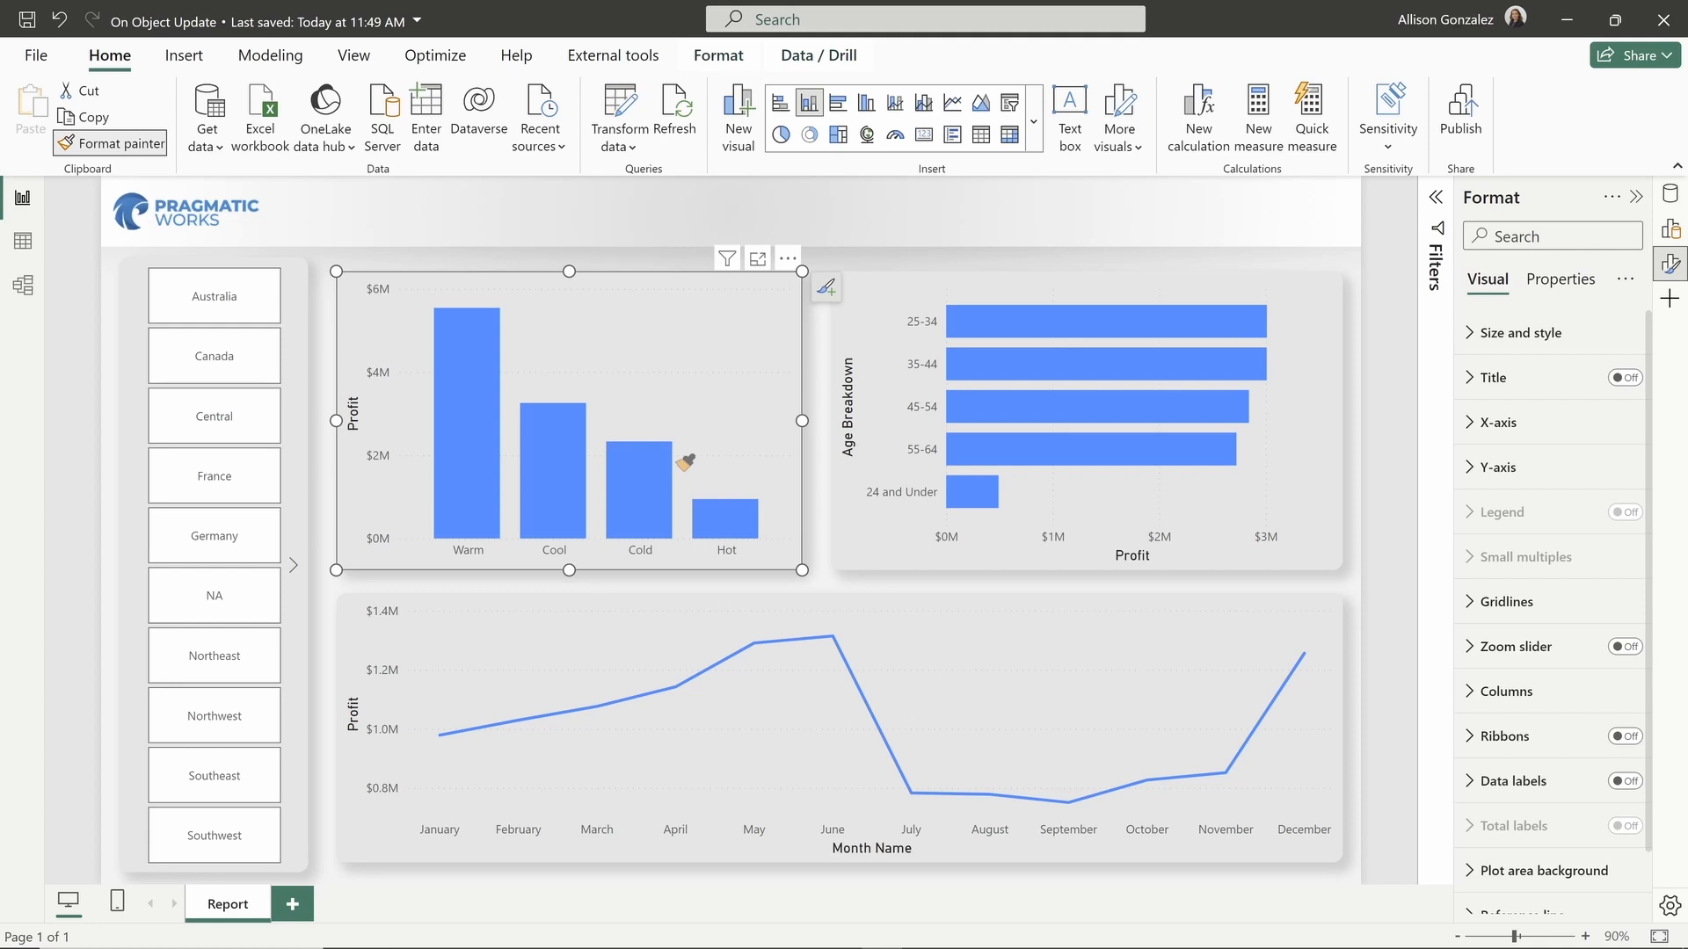
pyautogui.click(1299, 392)
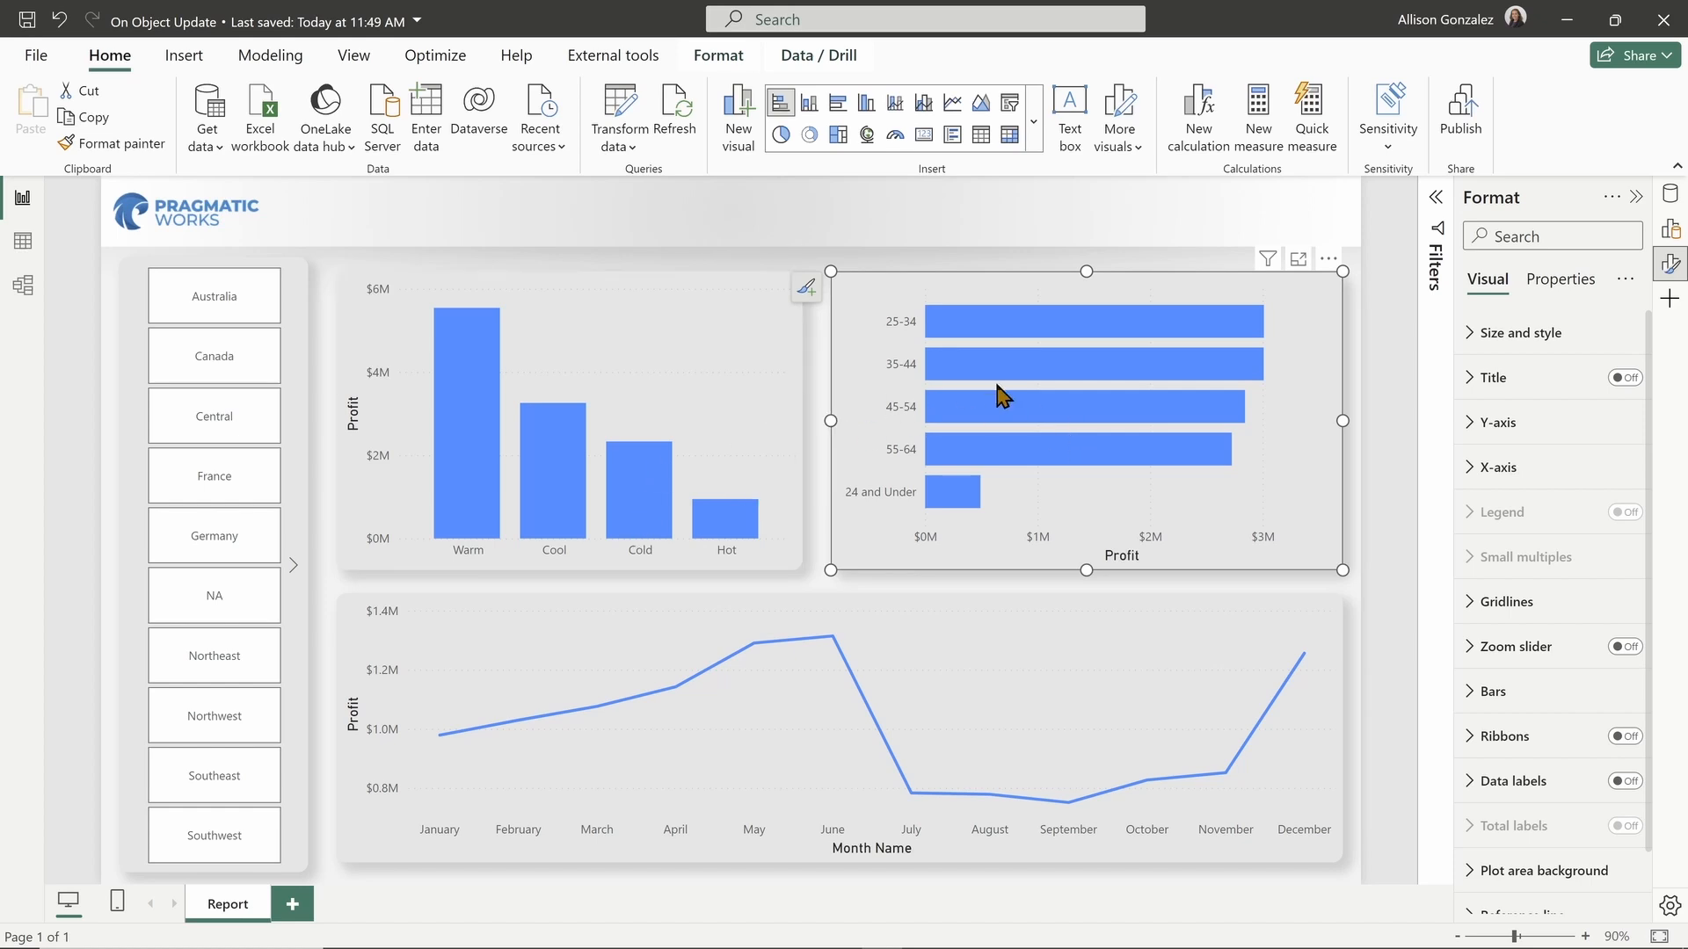
# Select the temperature column chart together with the age breakdown bar chart and examine their shared Size and style options.
pyautogui.moveTo(1170, 413)
pyautogui.keyDown('ctrl'); pyautogui.click(742, 369); pyautogui.keyUp('ctrl')
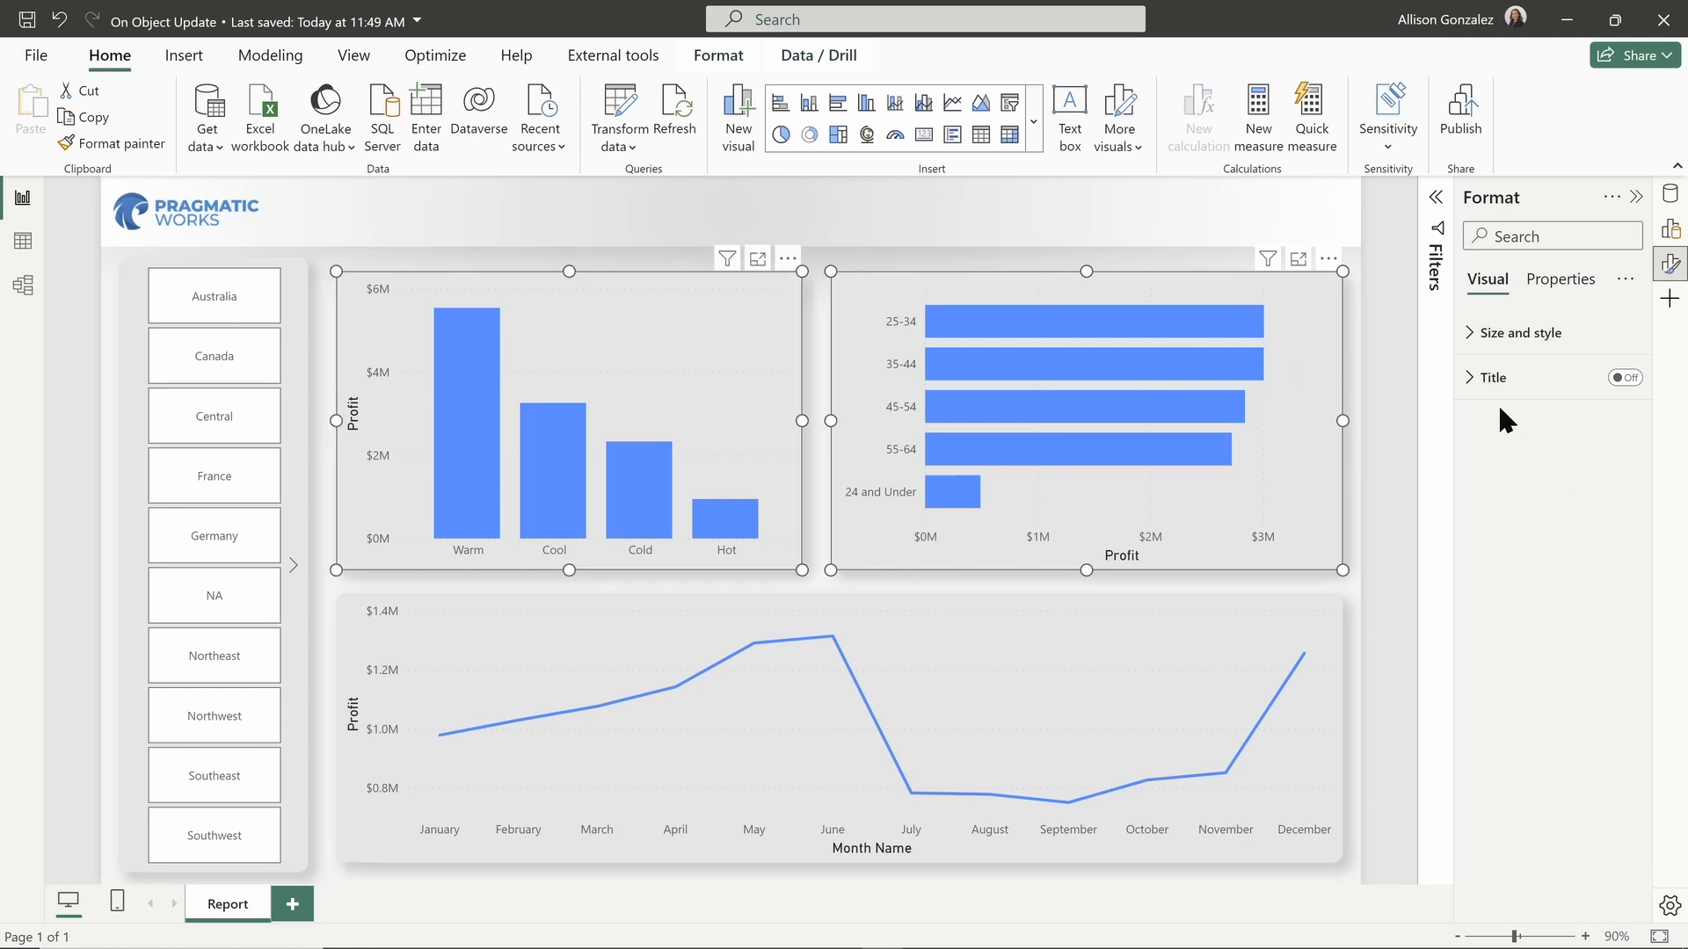
pyautogui.click(1471, 333)
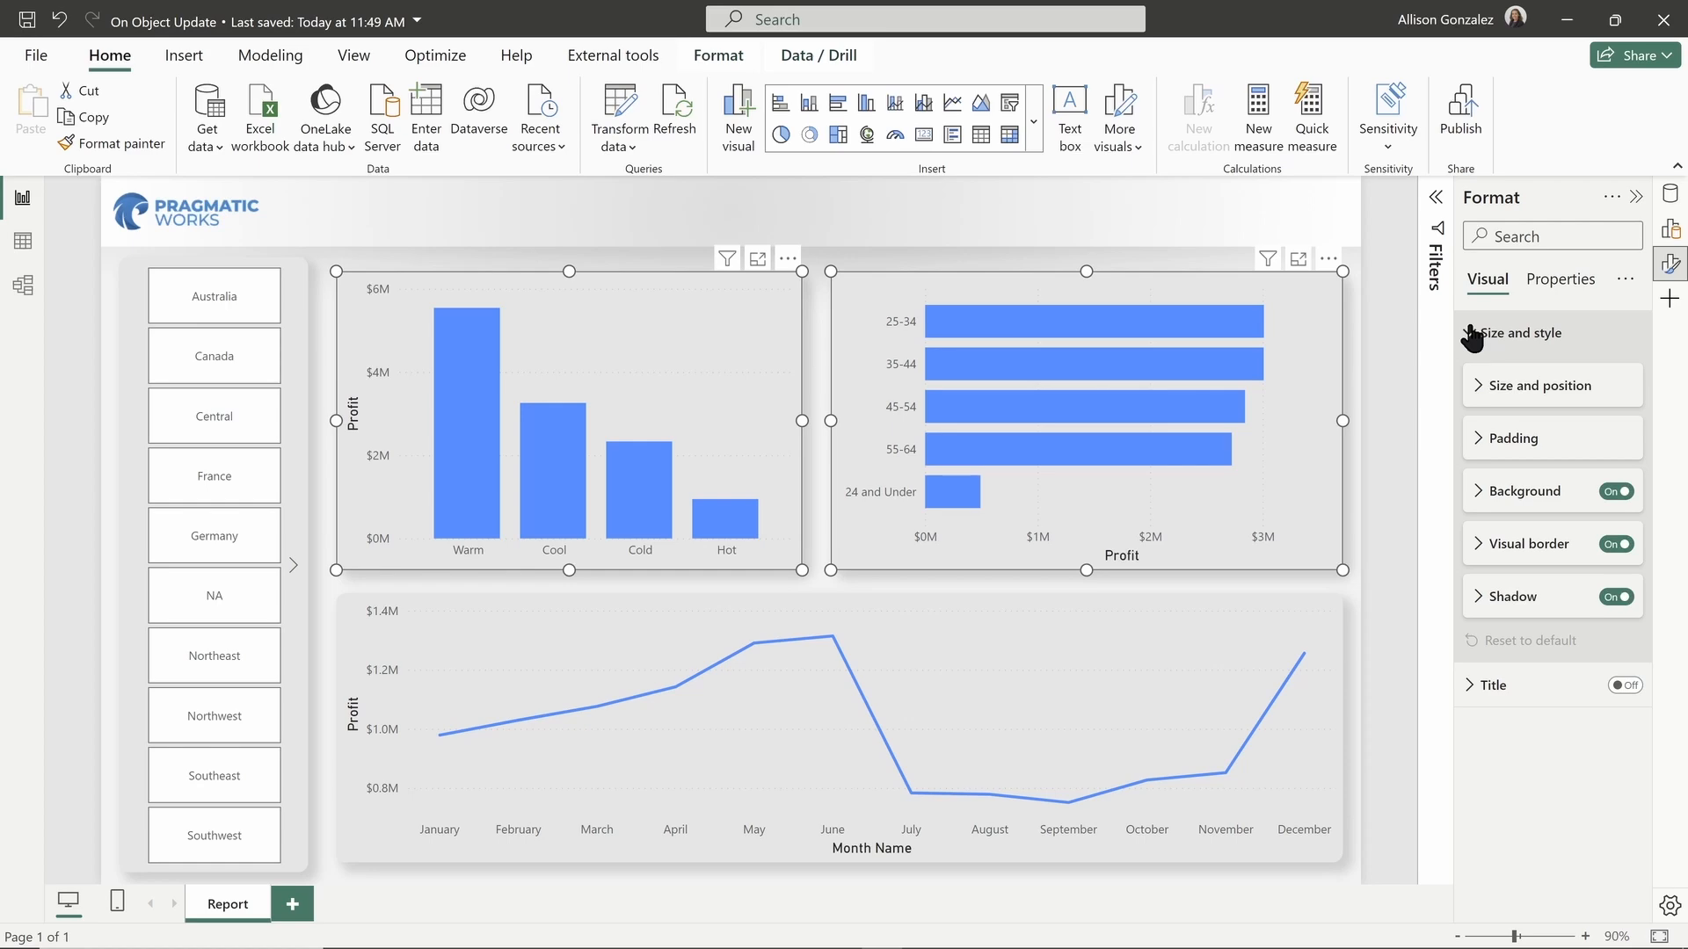